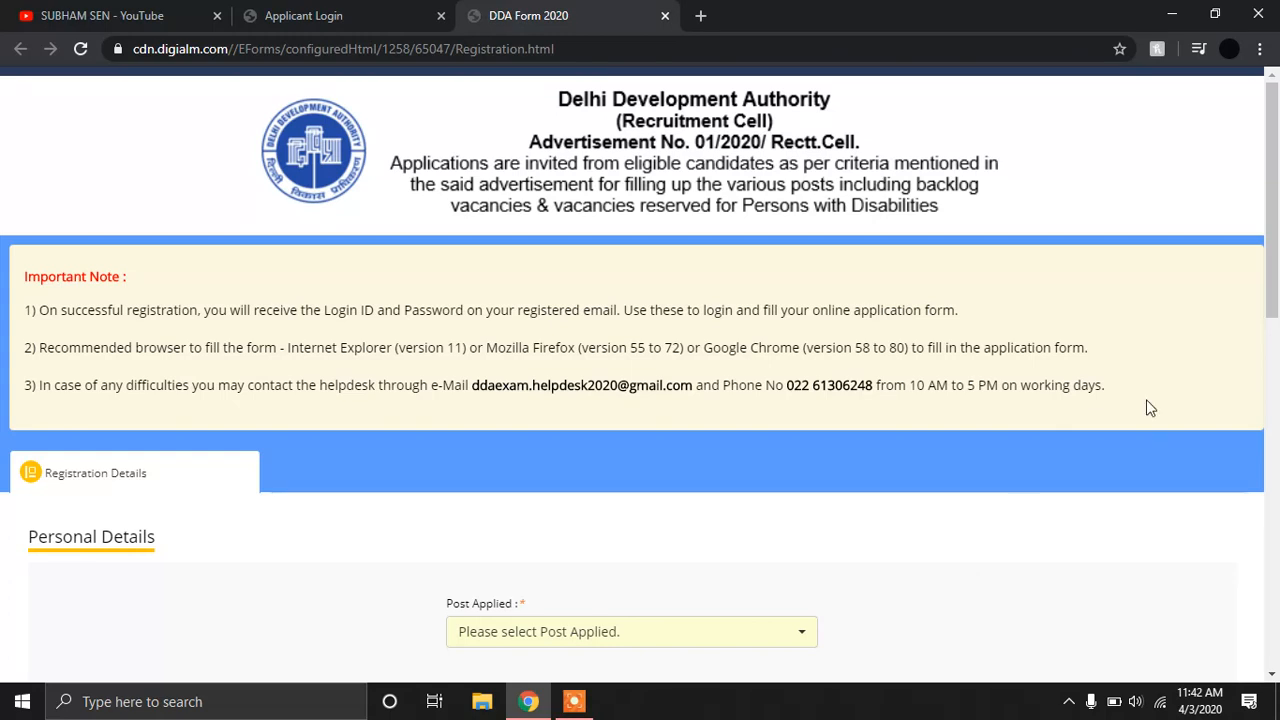
Choose Jr. Secretariat Assistant as the post applied for on the registration form.
{"action": "left_click_drag", "start_coordinate": [1278, 229], "coordinate": [1278, 341]}
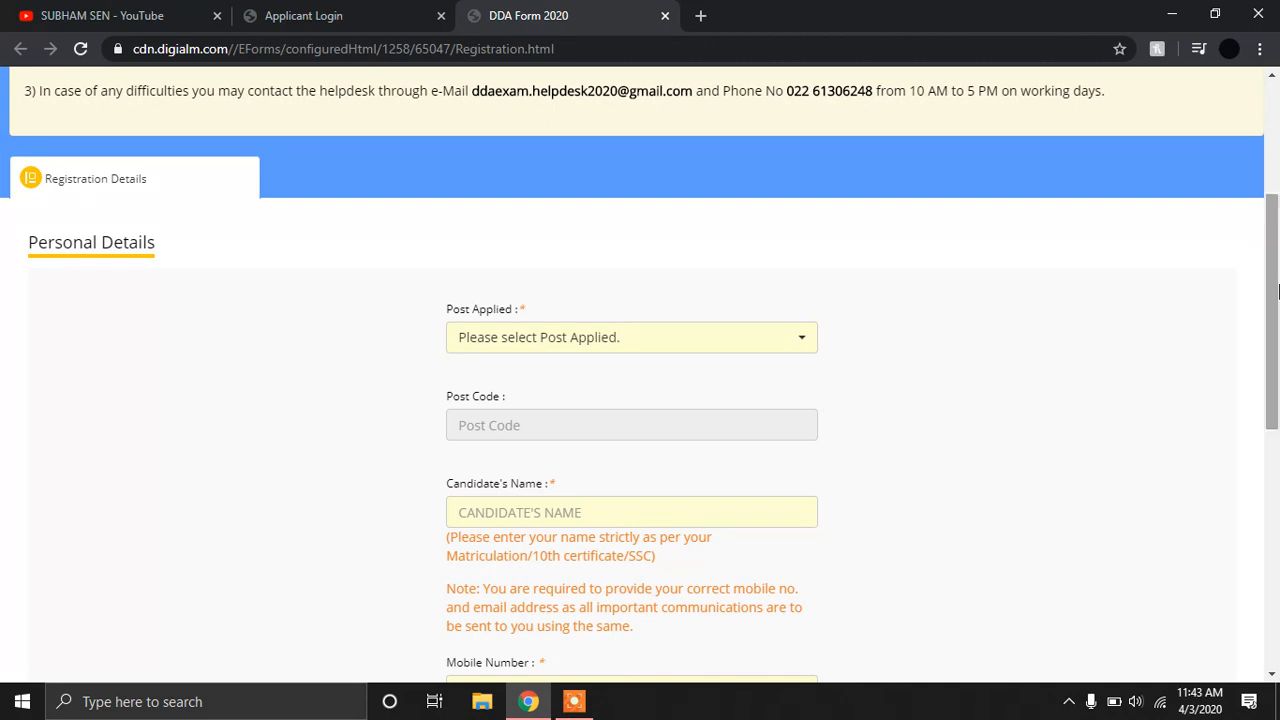
{"action": "left_click_drag", "start_coordinate": [1276, 272], "coordinate": [1276, 292]}
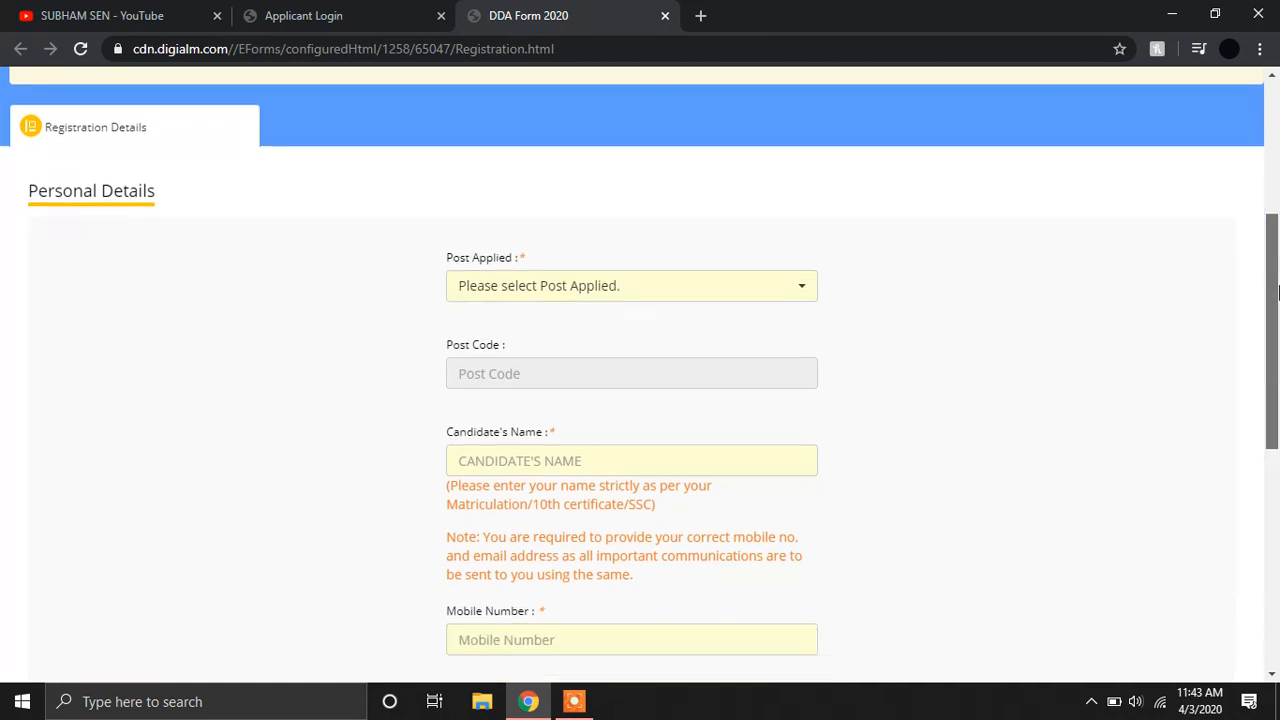
{"action": "left_click", "coordinate": [340, 12]}
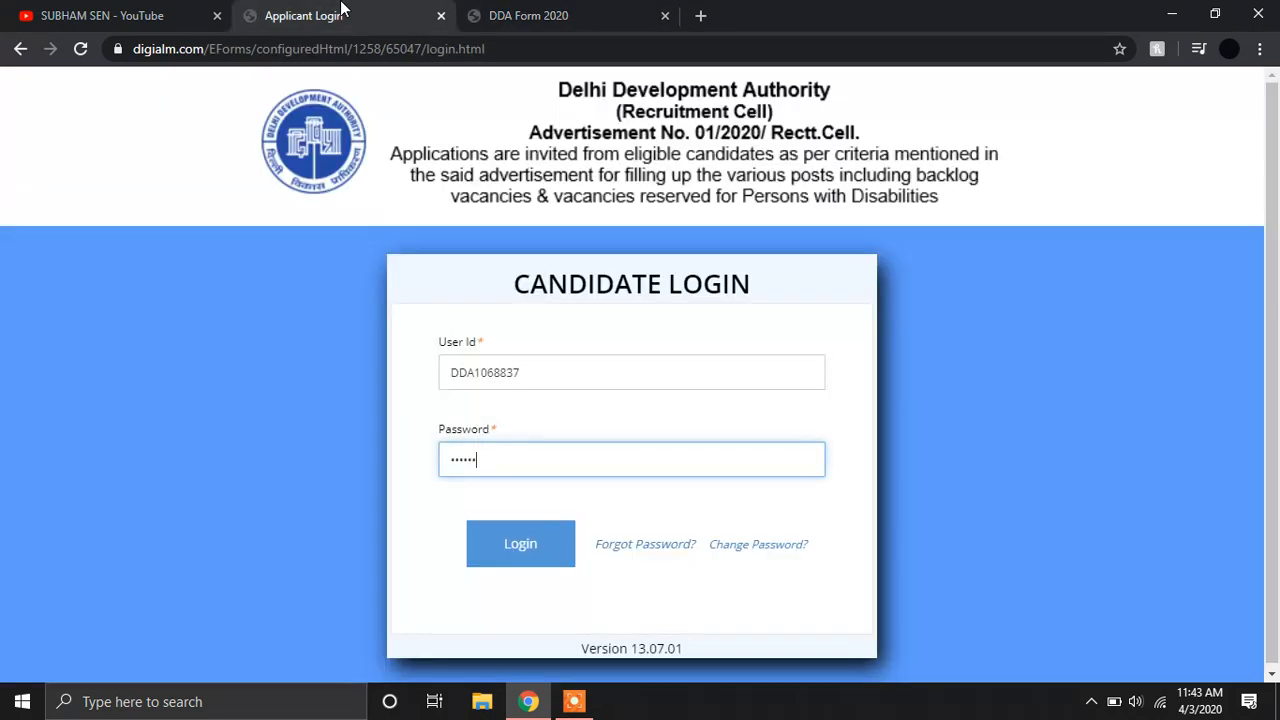
{"action": "left_click", "coordinate": [577, 8]}
{"action": "left_click_drag", "start_coordinate": [1276, 229], "coordinate": [1276, 262]}
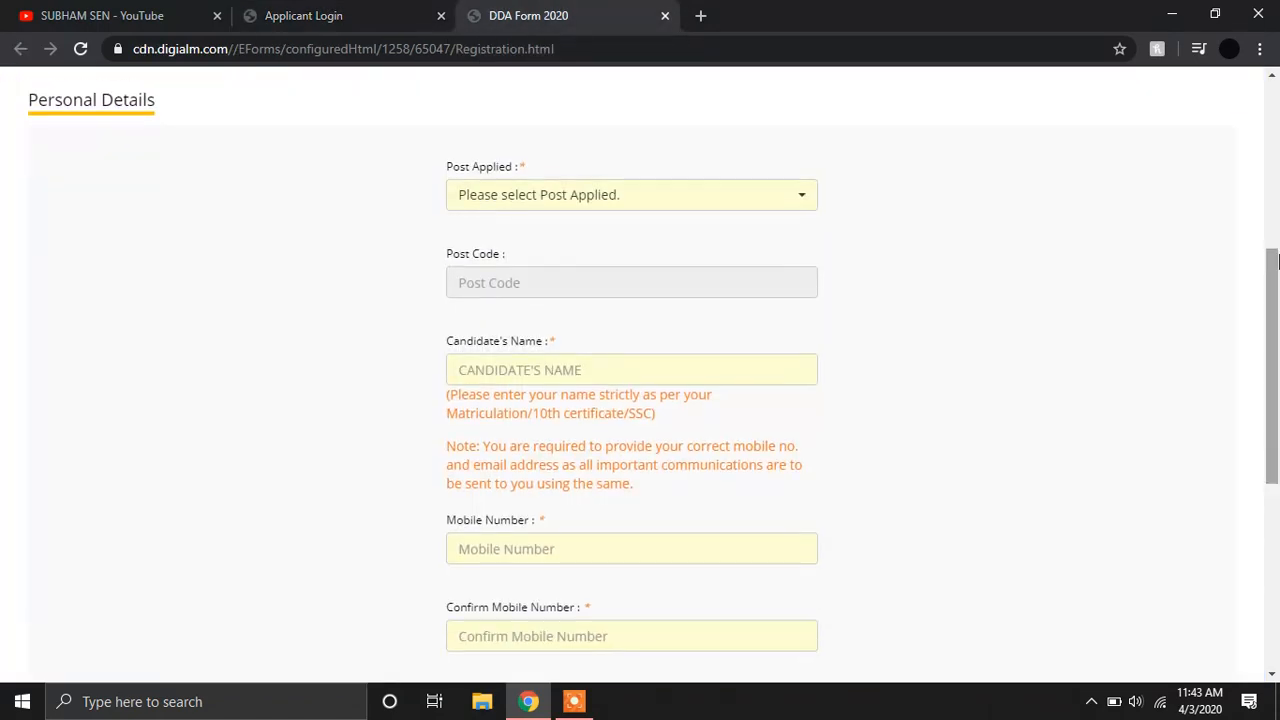
{"action": "left_click", "coordinate": [717, 191]}
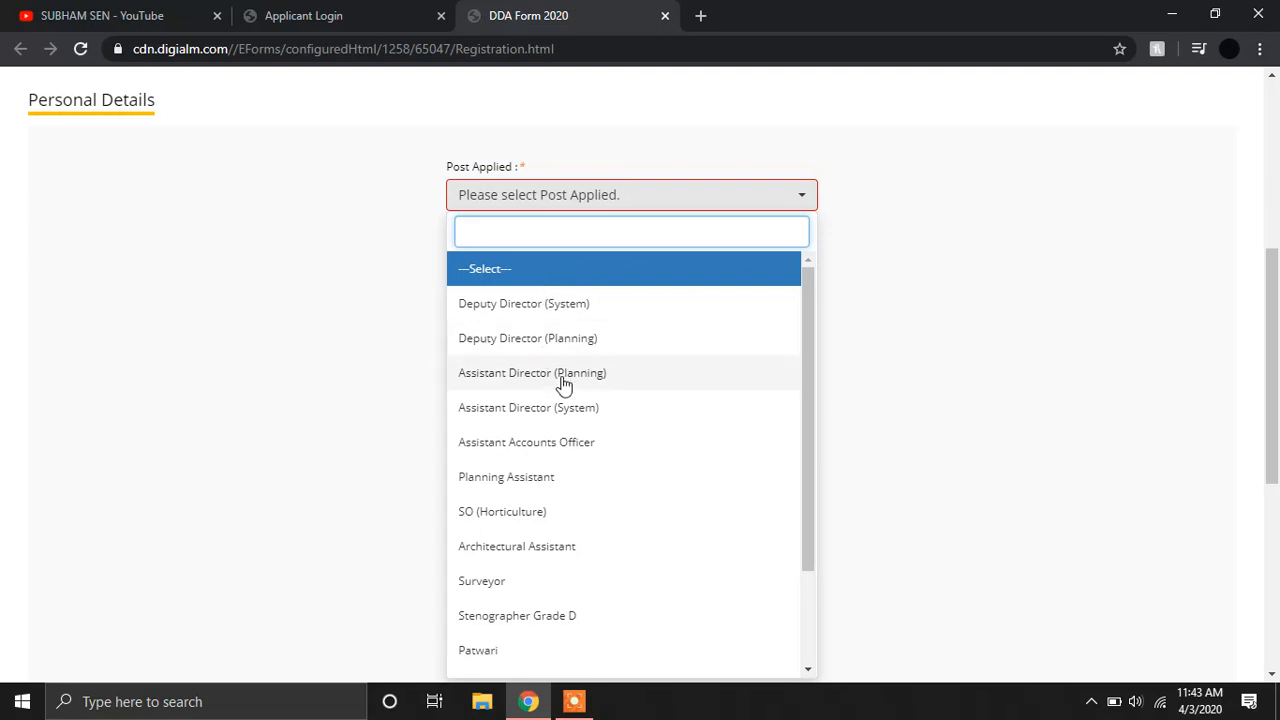
{"action": "type", "text": "JR"}
{"action": "key", "text": "Return"}
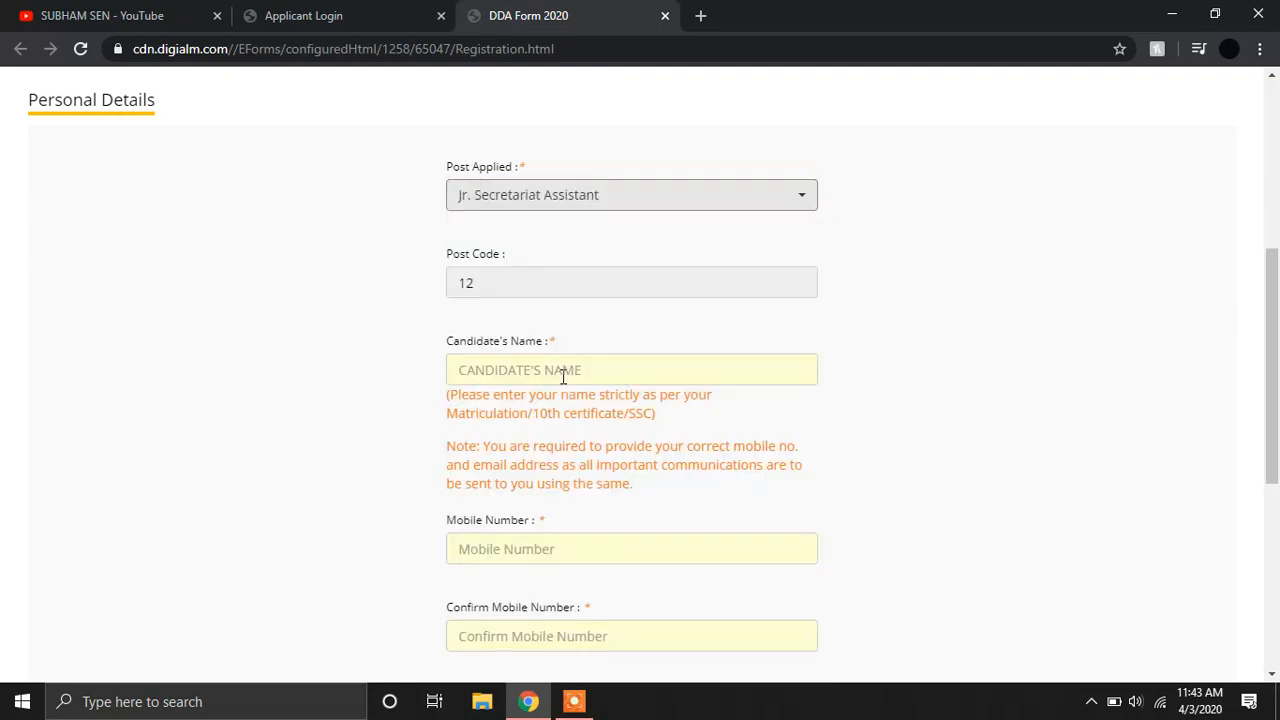
Close the DDA Form 2020 tab to return to the Applicant Login page.
{"action": "left_click", "coordinate": [562, 375]}
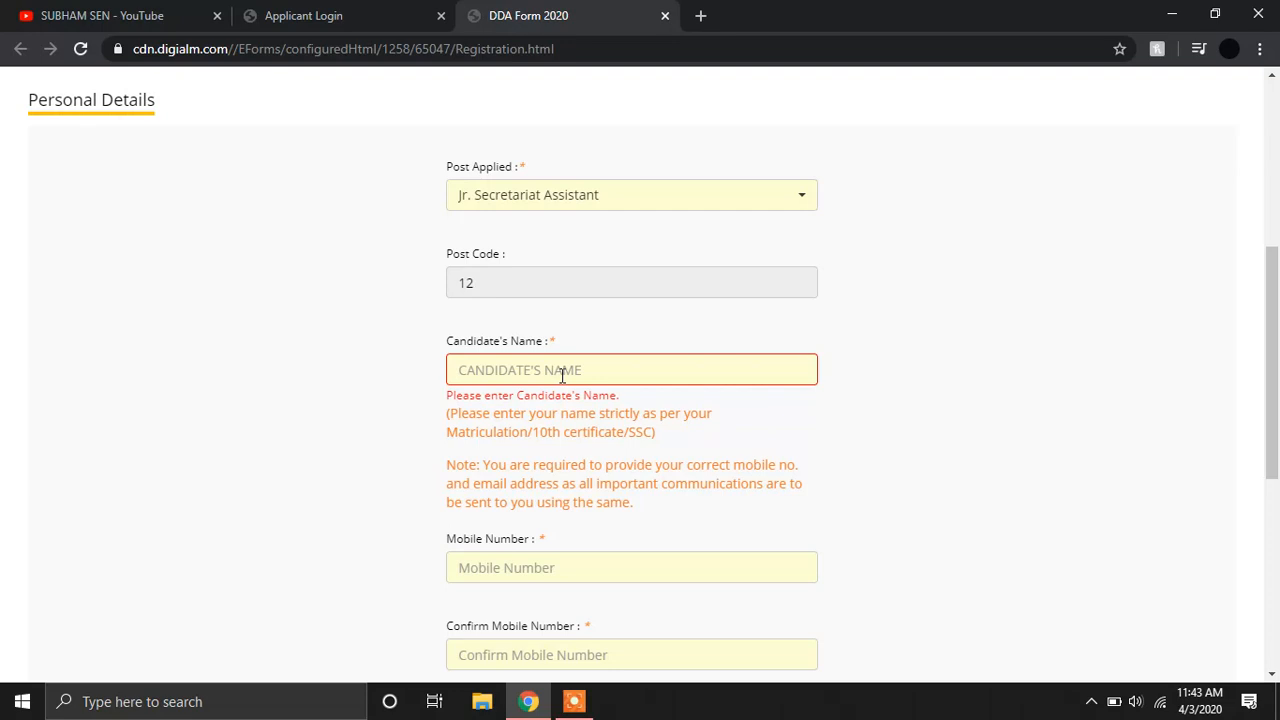
{"action": "left_click_drag", "start_coordinate": [1275, 308], "coordinate": [1262, 530]}
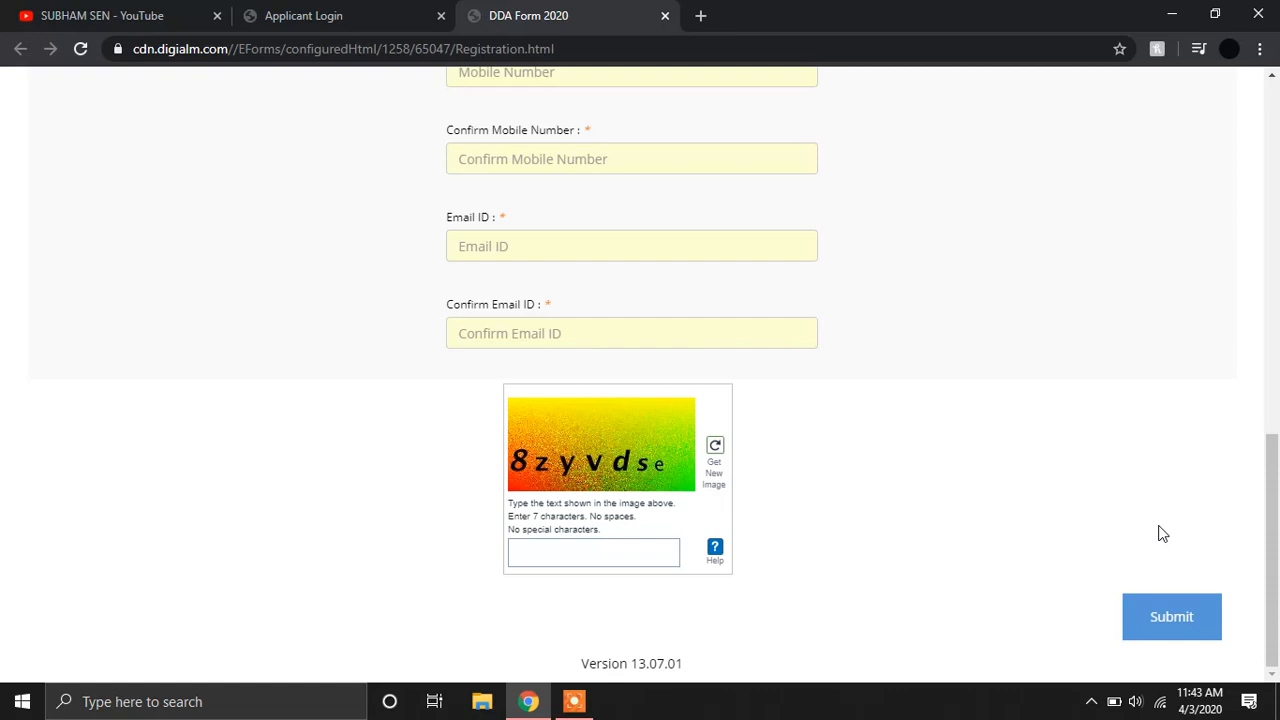
{"action": "left_click", "coordinate": [665, 15]}
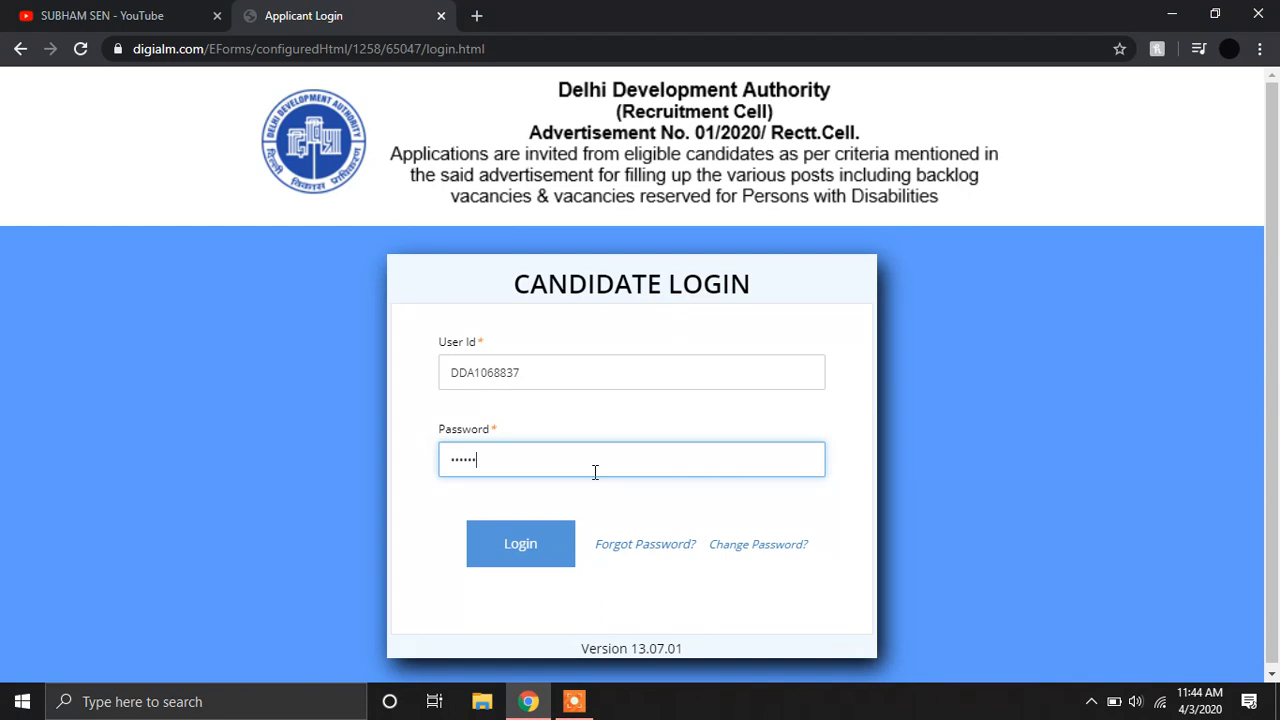
Log in, dismiss the sign-up note, review the Jr. Secretariat Assistant profile, and open the Application Form.
{"action": "left_click", "coordinate": [532, 558]}
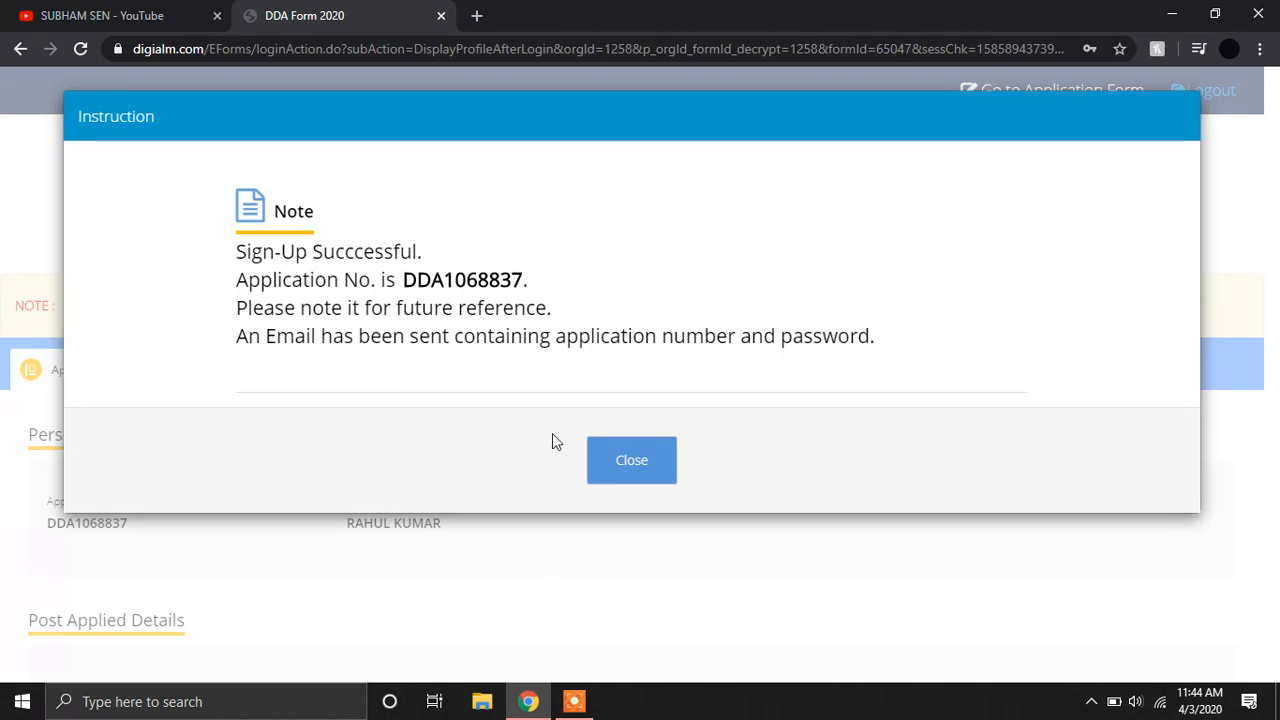
{"action": "left_click", "coordinate": [610, 453]}
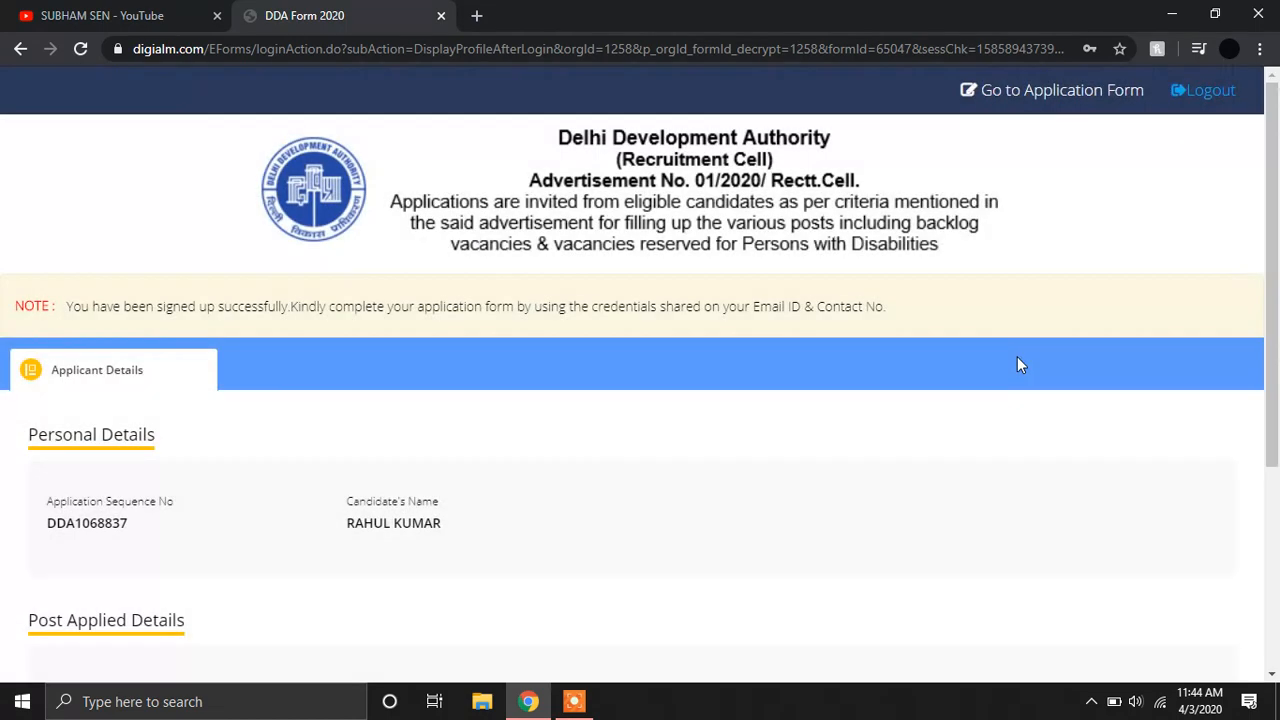
{"action": "scroll", "coordinate": [1254, 311], "scroll_direction": "down", "scroll_amount": 1}
{"action": "scroll", "coordinate": [1254, 311], "scroll_direction": "down", "scroll_amount": 2}
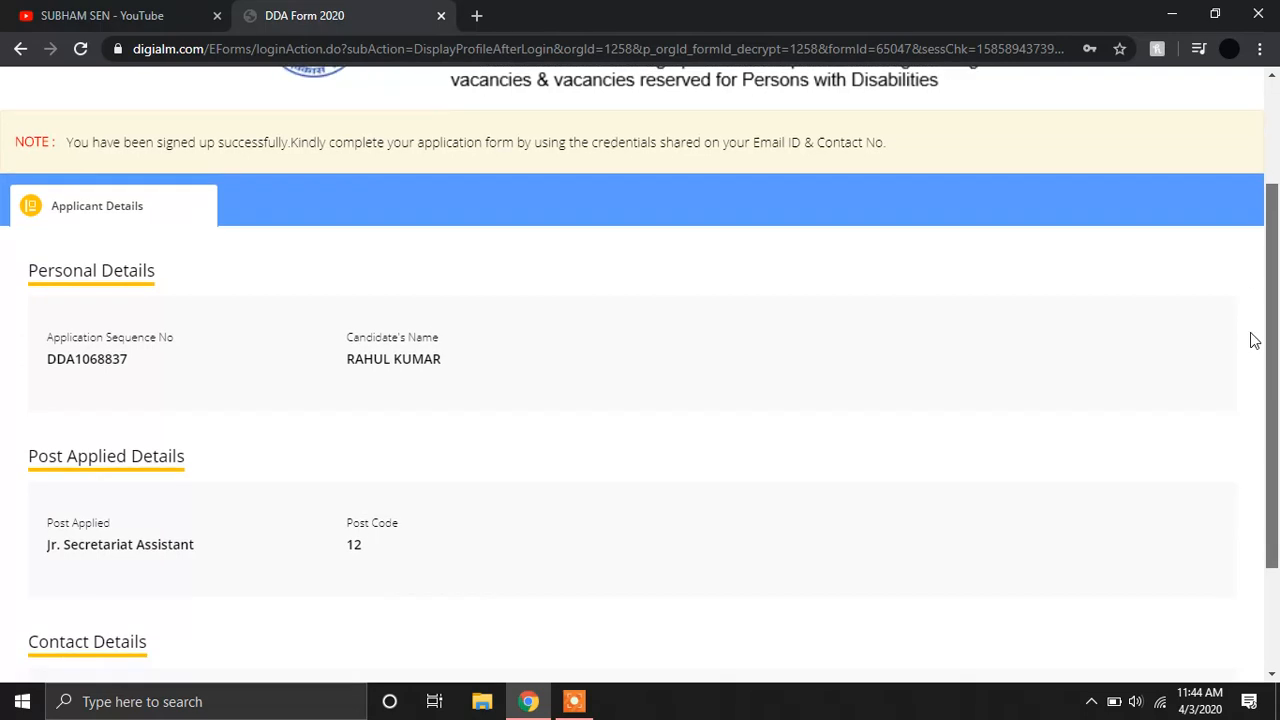
{"action": "scroll", "coordinate": [1252, 390], "scroll_direction": "down", "scroll_amount": 1}
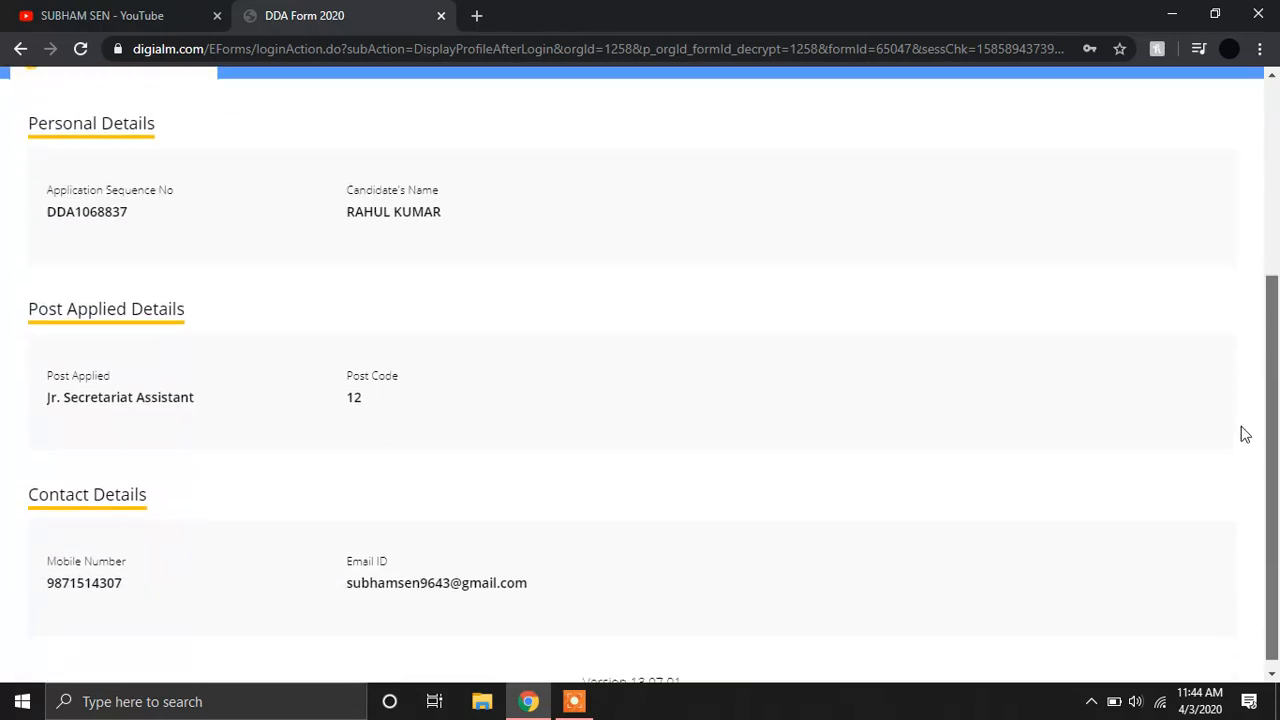
{"action": "scroll", "coordinate": [1150, 300], "scroll_direction": "up", "scroll_amount": 3}
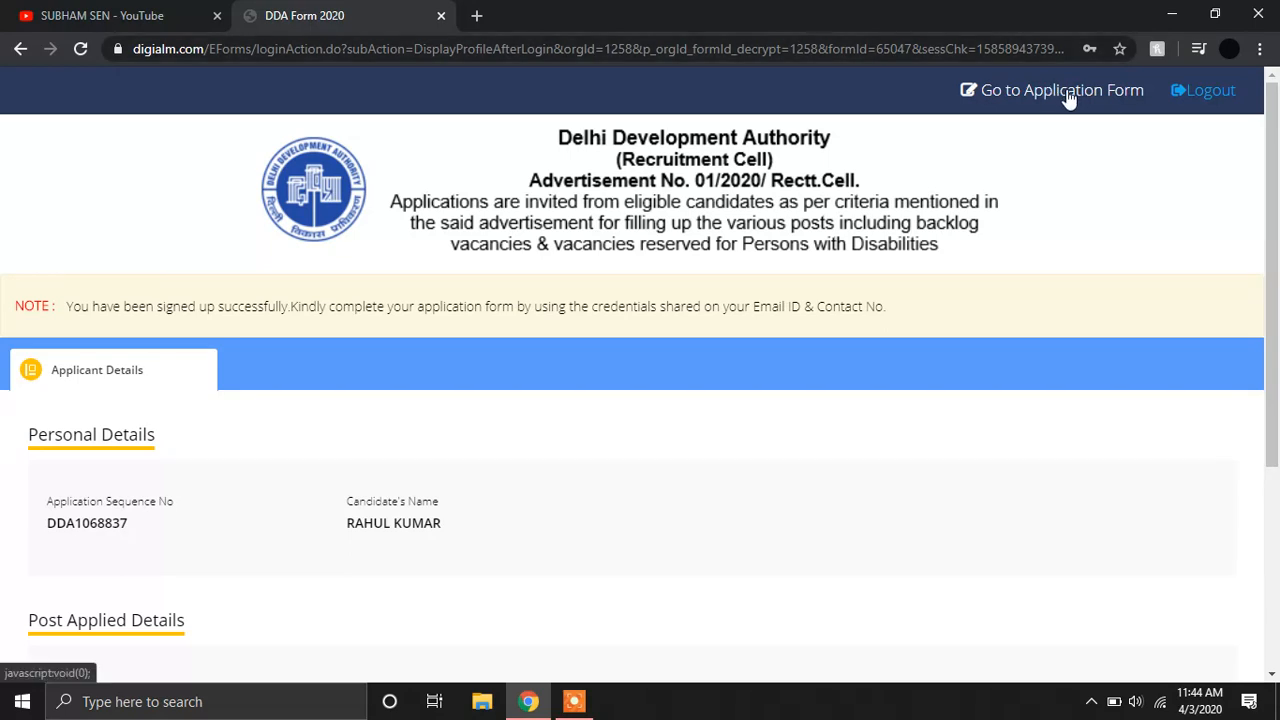
{"action": "left_click", "coordinate": [1070, 92]}
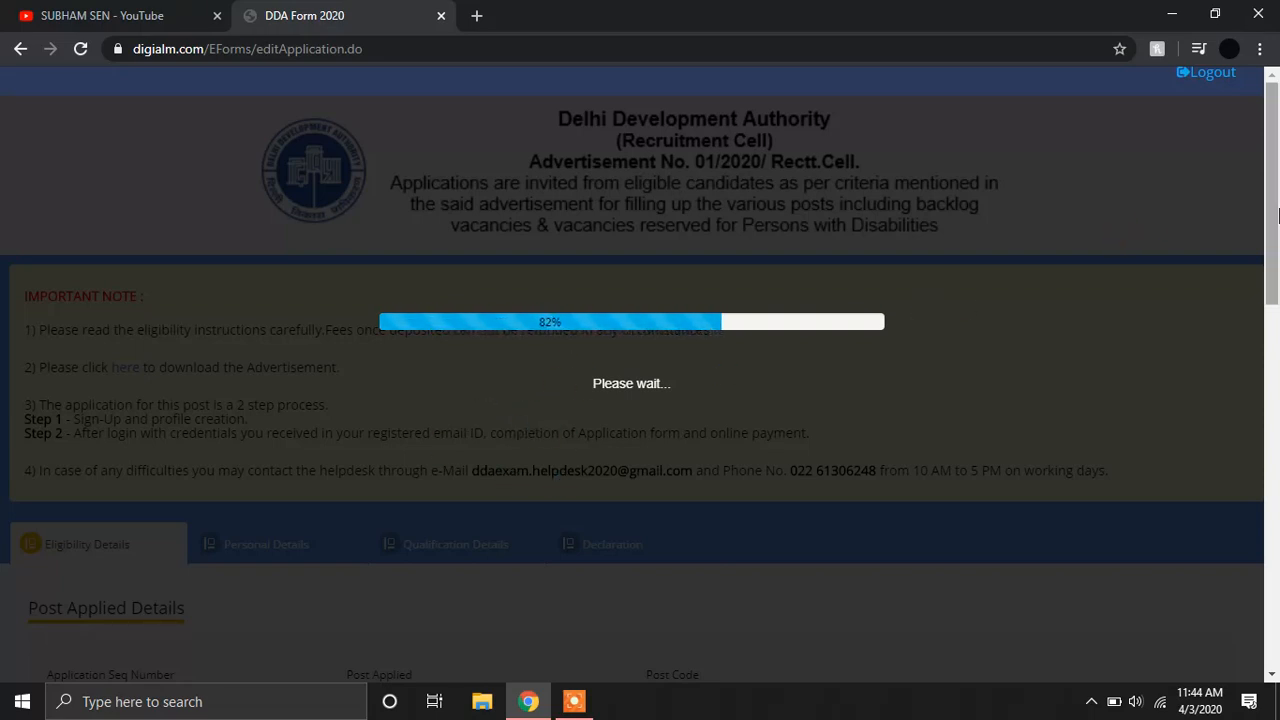
Read through the application form instructions and close them to reach Eligibility Details.
{"action": "left_click_drag", "start_coordinate": [1274, 215], "coordinate": [1274, 304]}
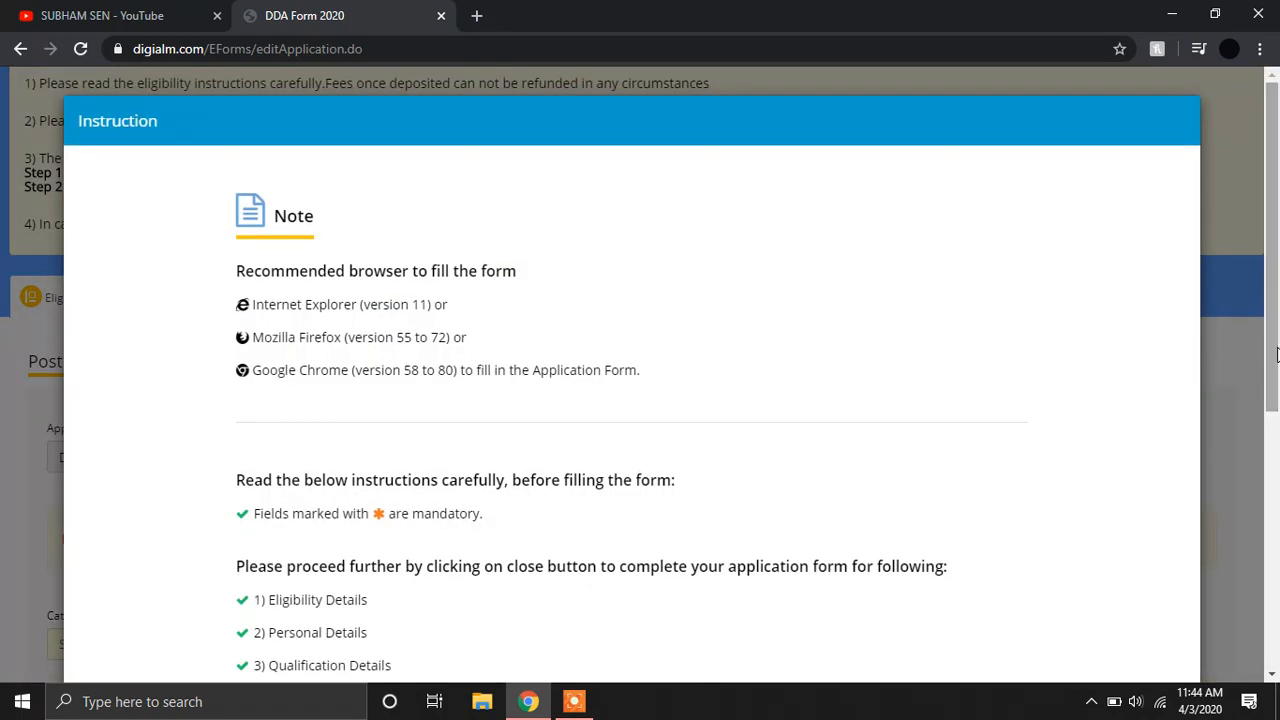
{"action": "scroll", "coordinate": [1274, 422], "scroll_direction": "down", "scroll_amount": 3}
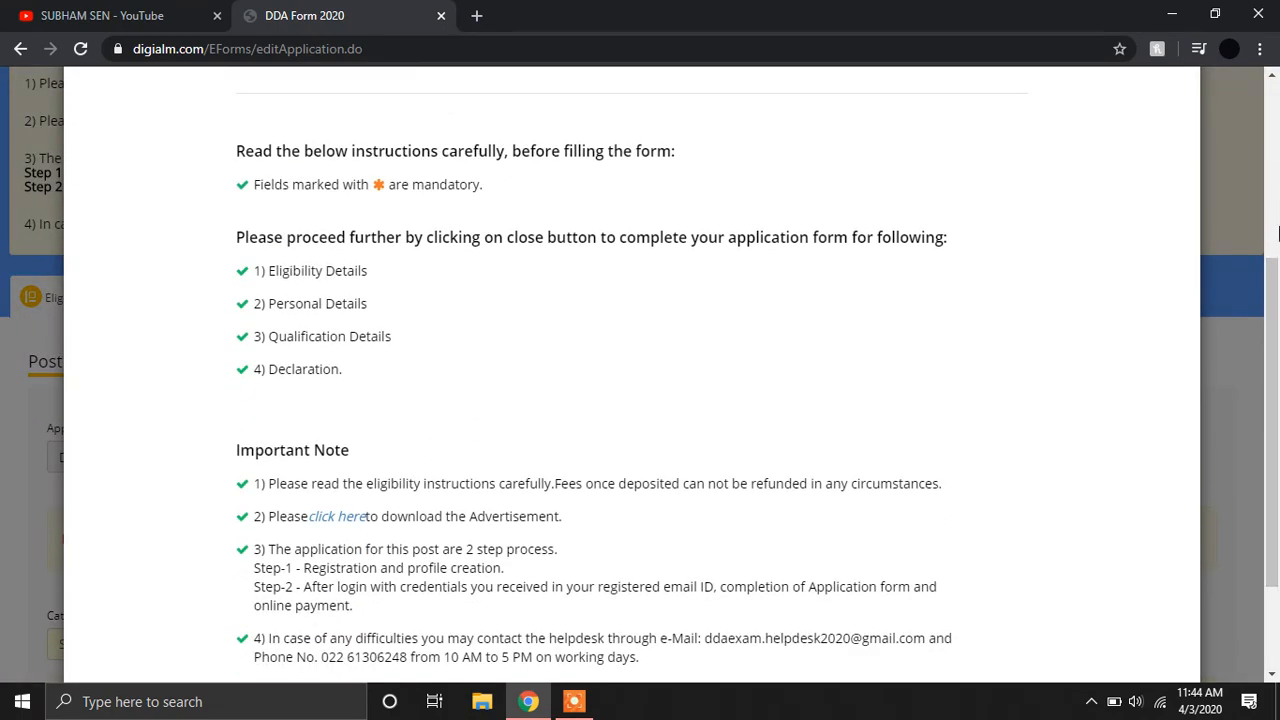
{"action": "scroll", "coordinate": [1273, 440], "scroll_direction": "up", "scroll_amount": 3}
{"action": "scroll", "coordinate": [1273, 432], "scroll_direction": "down", "scroll_amount": 2}
{"action": "scroll", "coordinate": [1273, 432], "scroll_direction": "down", "scroll_amount": 3}
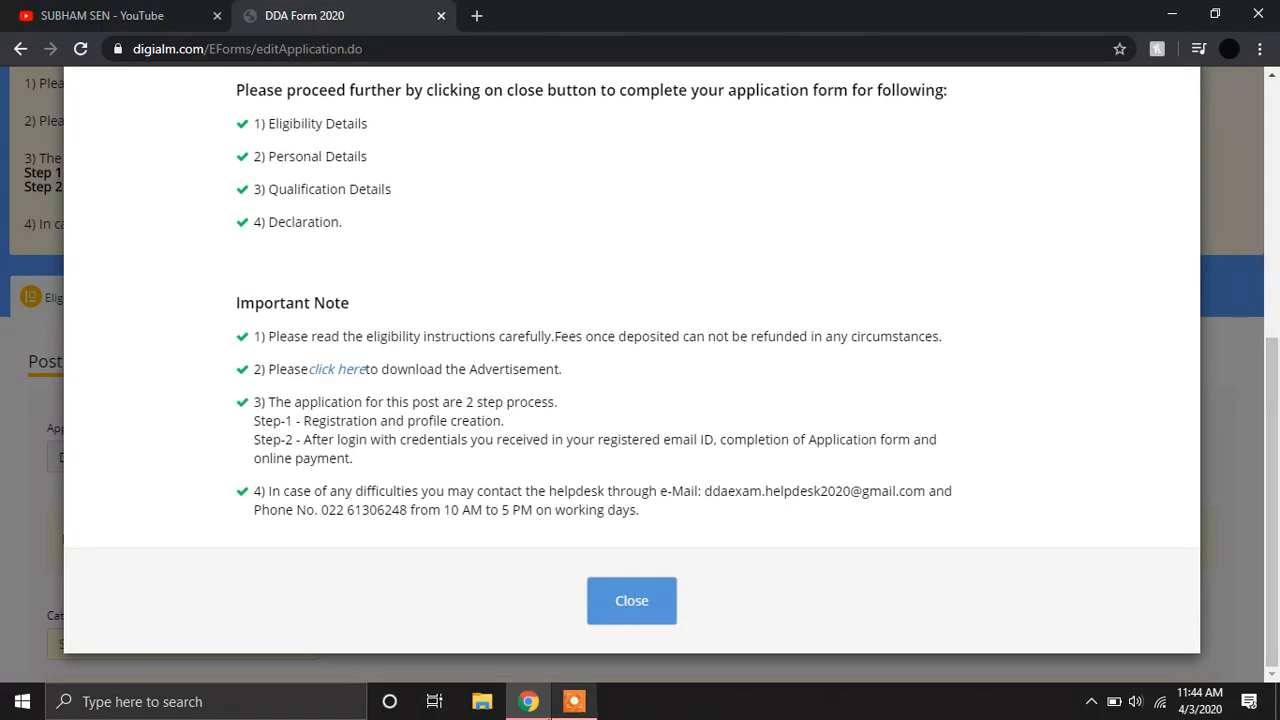
{"action": "left_click", "coordinate": [648, 622]}
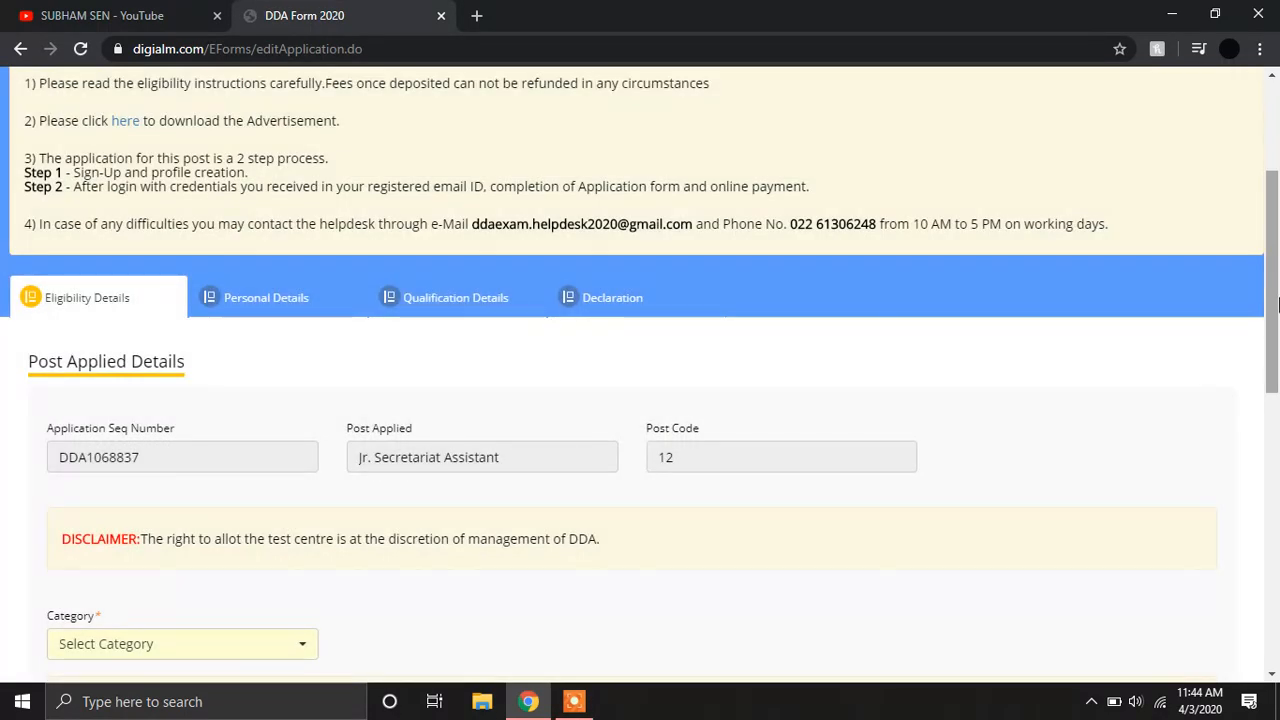
{"action": "scroll", "coordinate": [1277, 371], "scroll_direction": "down", "scroll_amount": 2}
Set the category to SC and the gender to Male.
{"action": "scroll", "coordinate": [1277, 371], "scroll_direction": "down", "scroll_amount": 2}
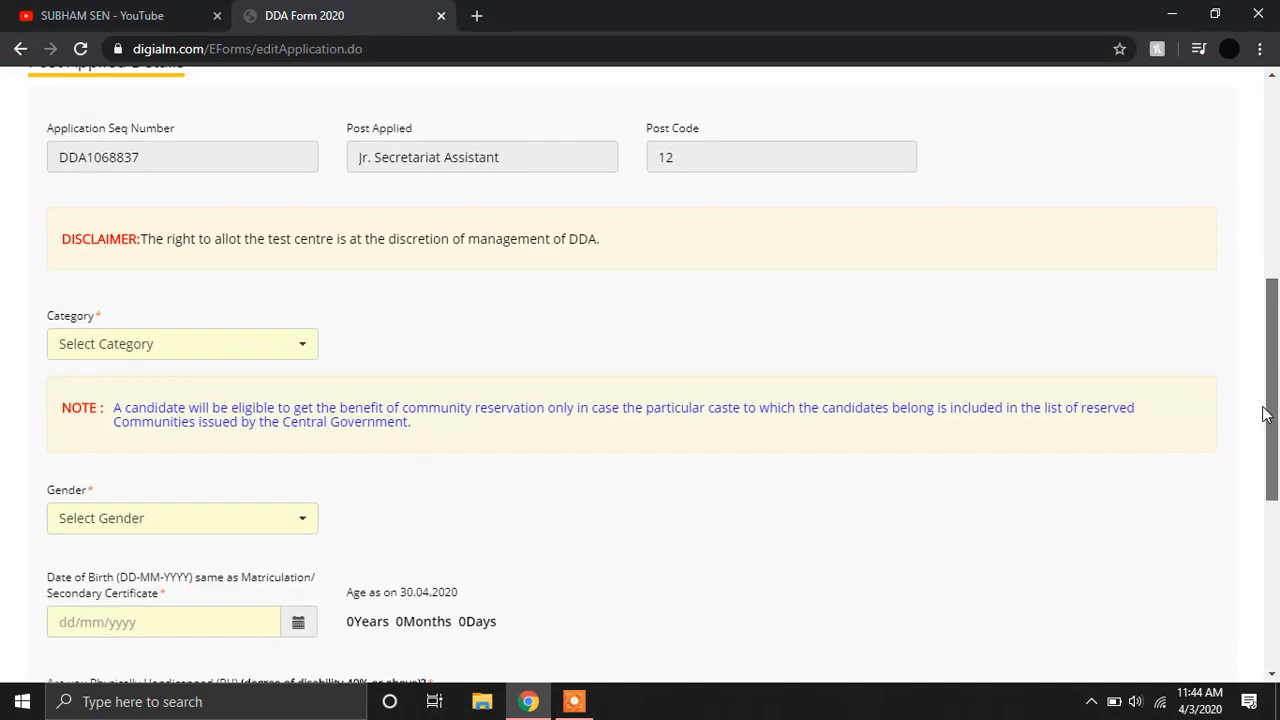
{"action": "scroll", "coordinate": [1277, 385], "scroll_direction": "up", "scroll_amount": 1}
{"action": "left_click_drag", "start_coordinate": [1278, 384], "coordinate": [1278, 388]}
{"action": "left_click", "coordinate": [266, 419]}
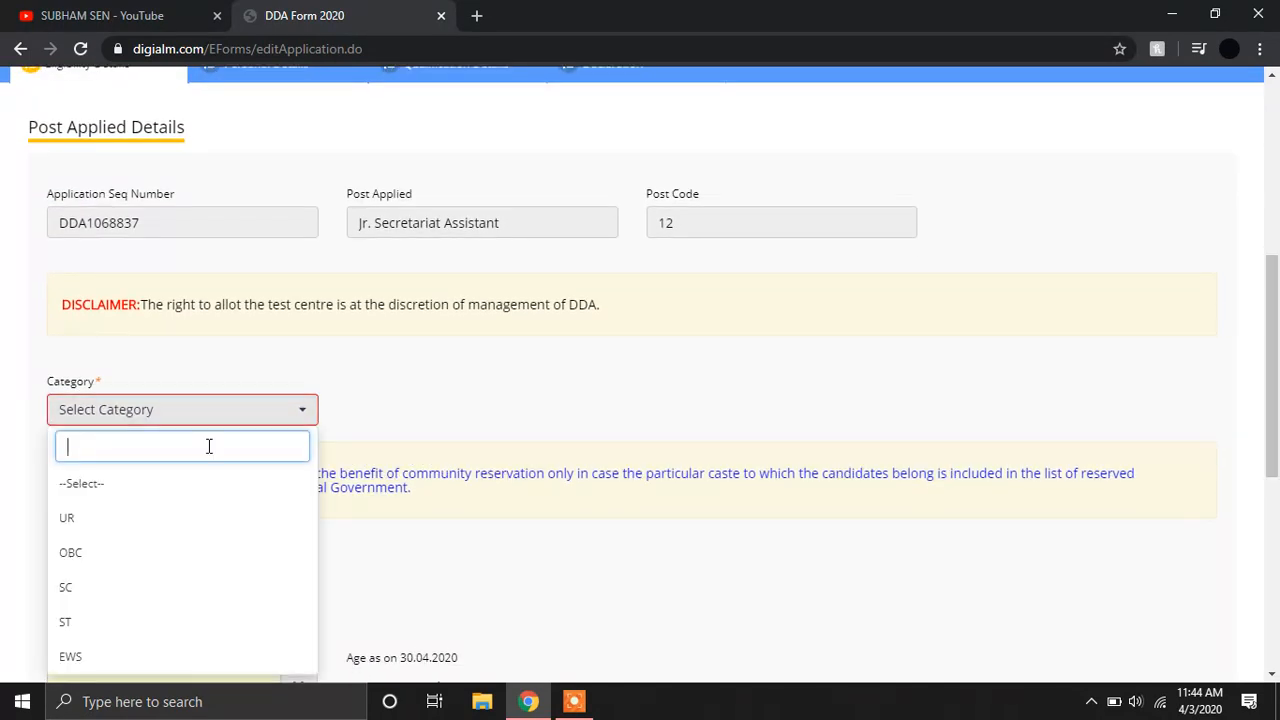
{"action": "left_click", "coordinate": [117, 597]}
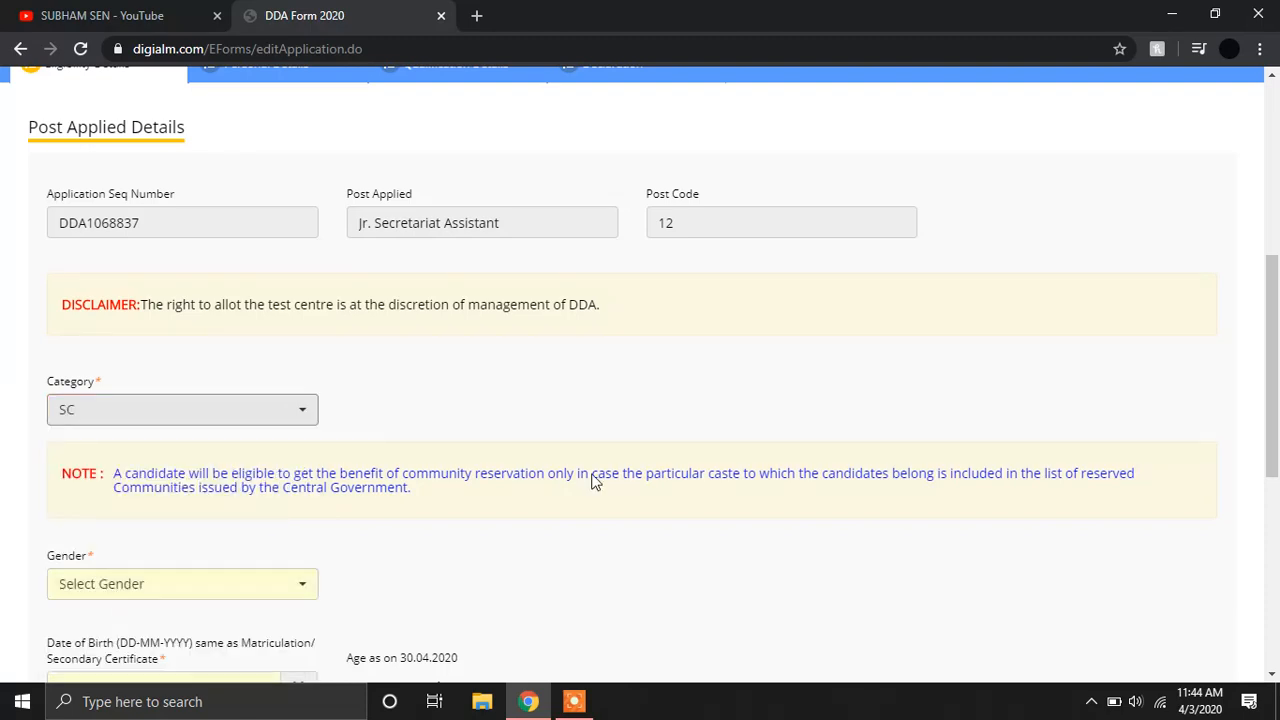
{"action": "left_click_drag", "start_coordinate": [1278, 280], "coordinate": [1278, 345]}
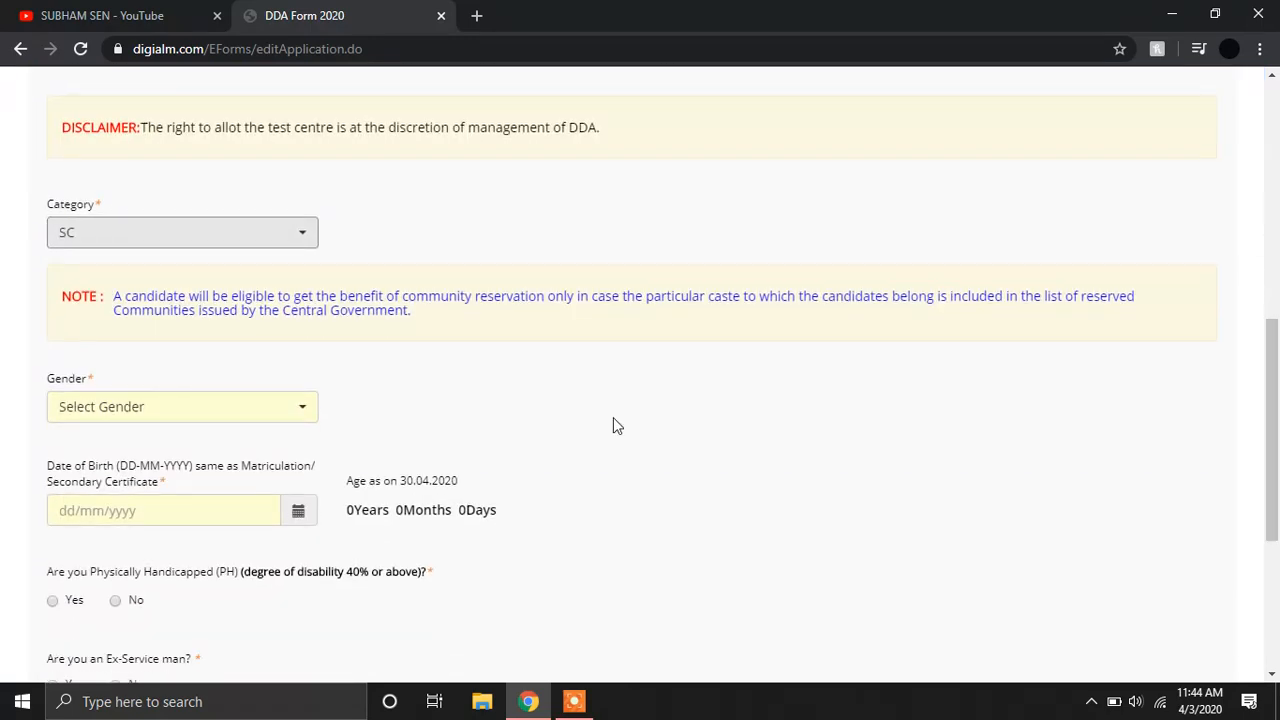
{"action": "left_click", "coordinate": [244, 427]}
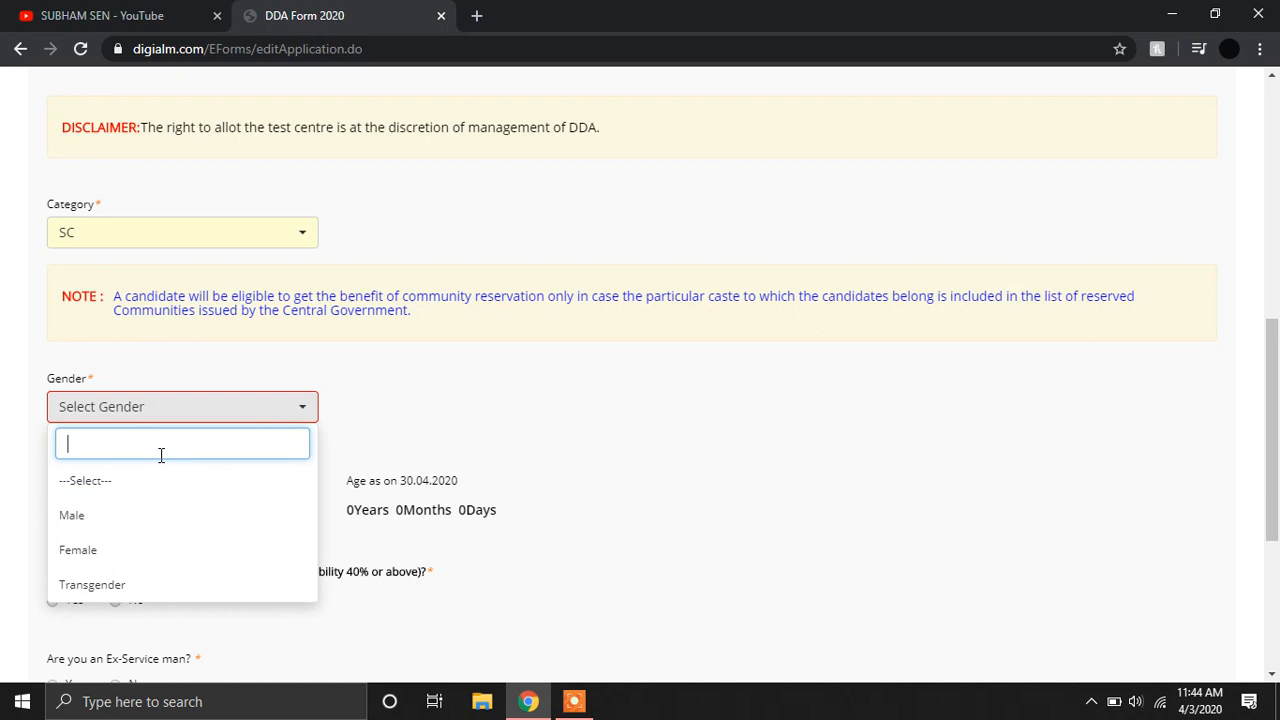
{"action": "left_click", "coordinate": [95, 516]}
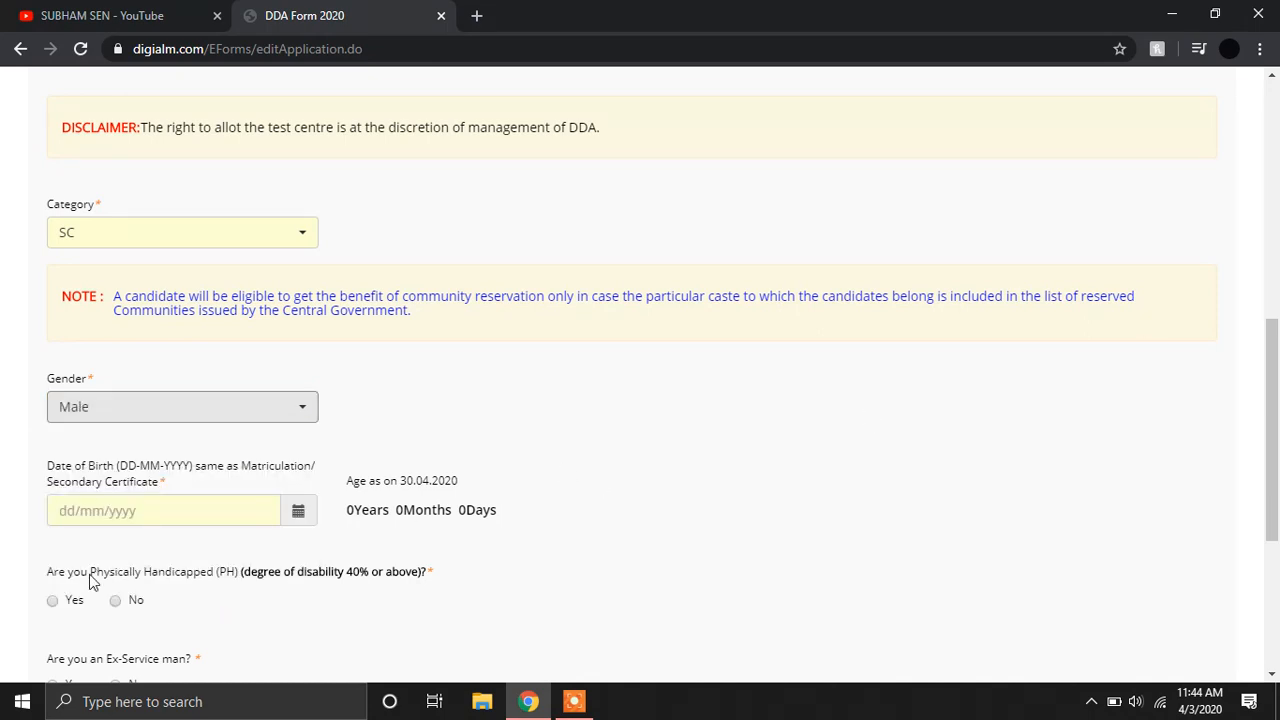
{"action": "left_click", "coordinate": [306, 515]}
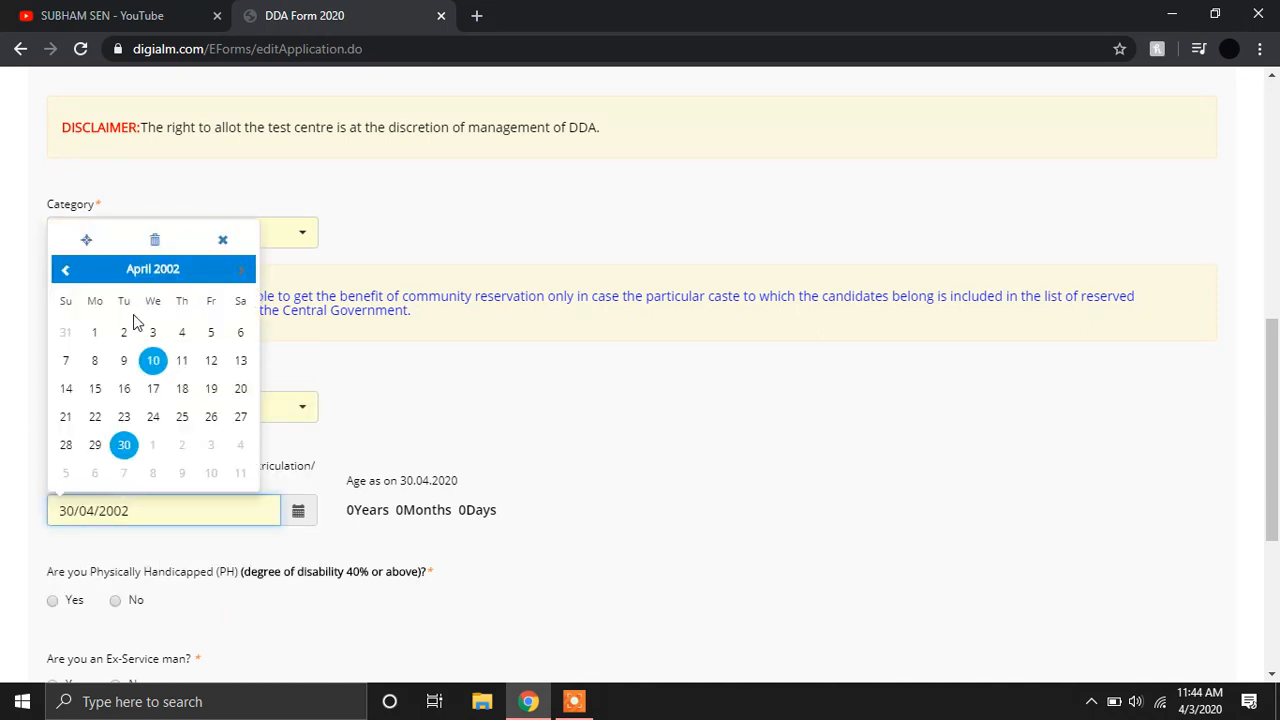
{"action": "triple_click", "coordinate": [63, 272]}
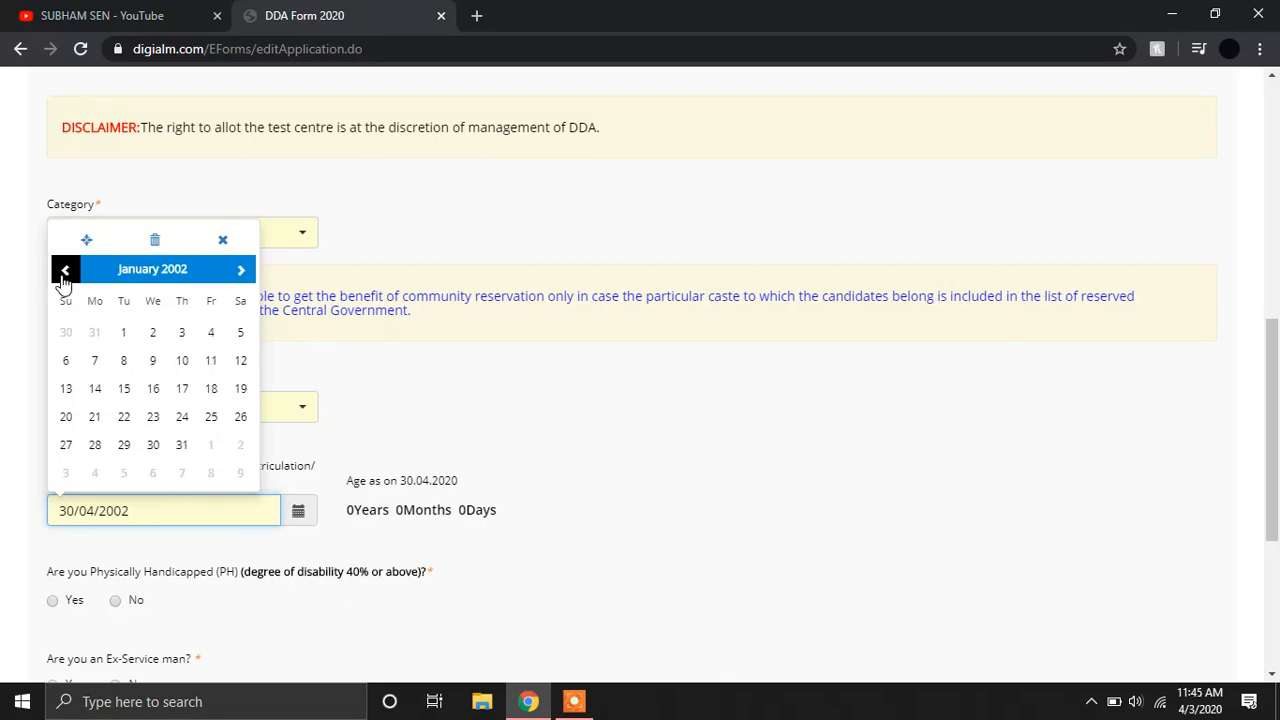
{"action": "left_click", "coordinate": [124, 333]}
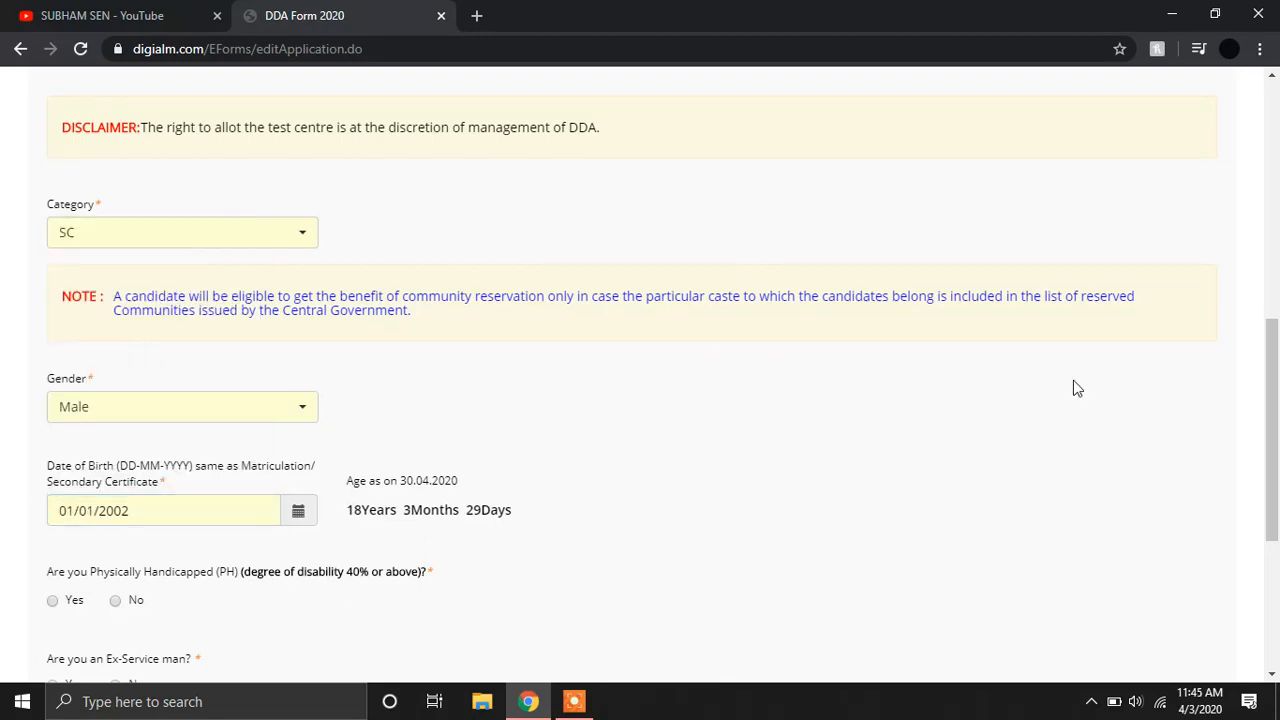
{"action": "left_click_drag", "start_coordinate": [1272, 400], "coordinate": [1274, 489]}
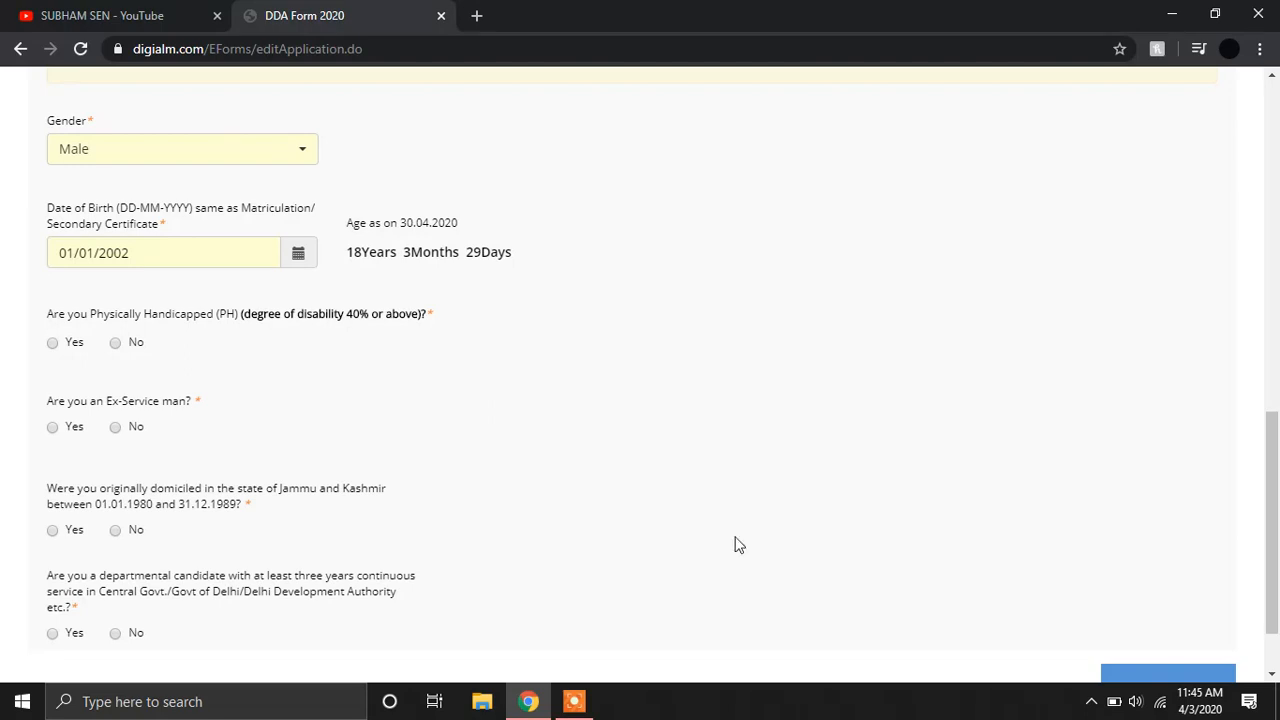
{"action": "left_click", "coordinate": [116, 343]}
{"action": "scroll", "coordinate": [1100, 600], "scroll_direction": "down", "scroll_amount": 2}
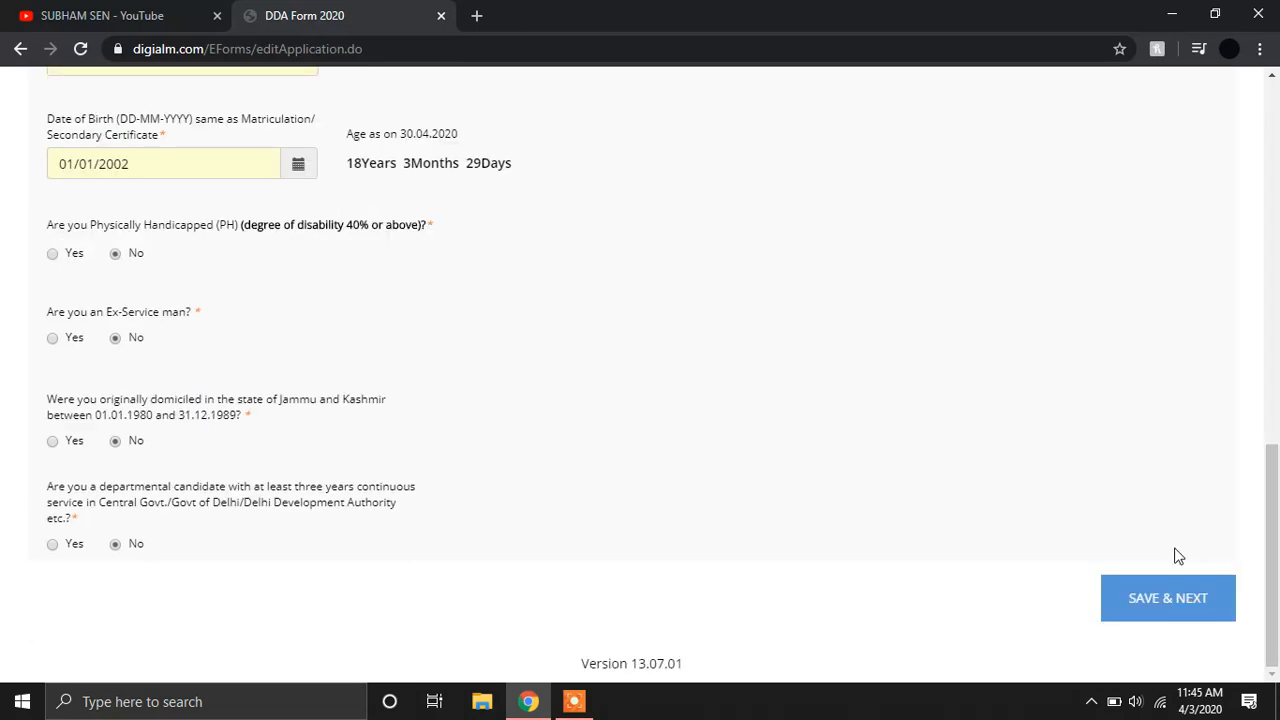
{"action": "left_click", "coordinate": [1188, 588]}
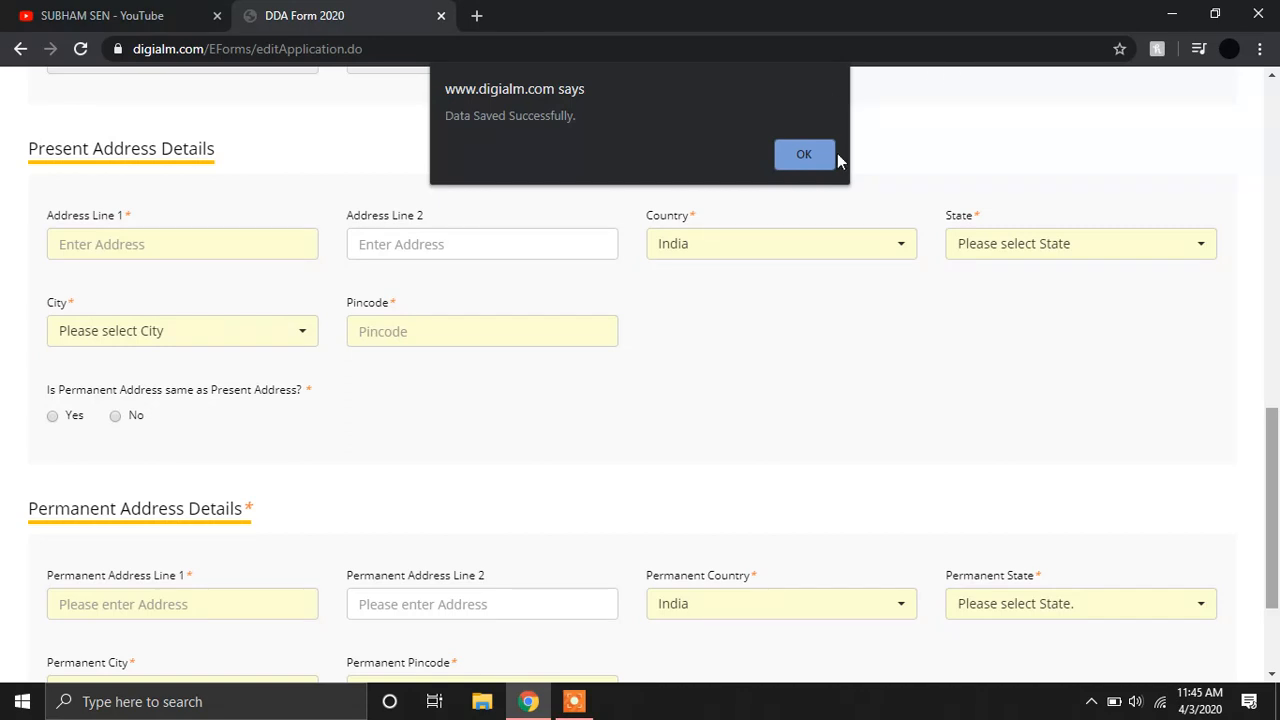
Enter the father's and mother's names in Personal Details.
{"action": "left_click", "coordinate": [805, 155]}
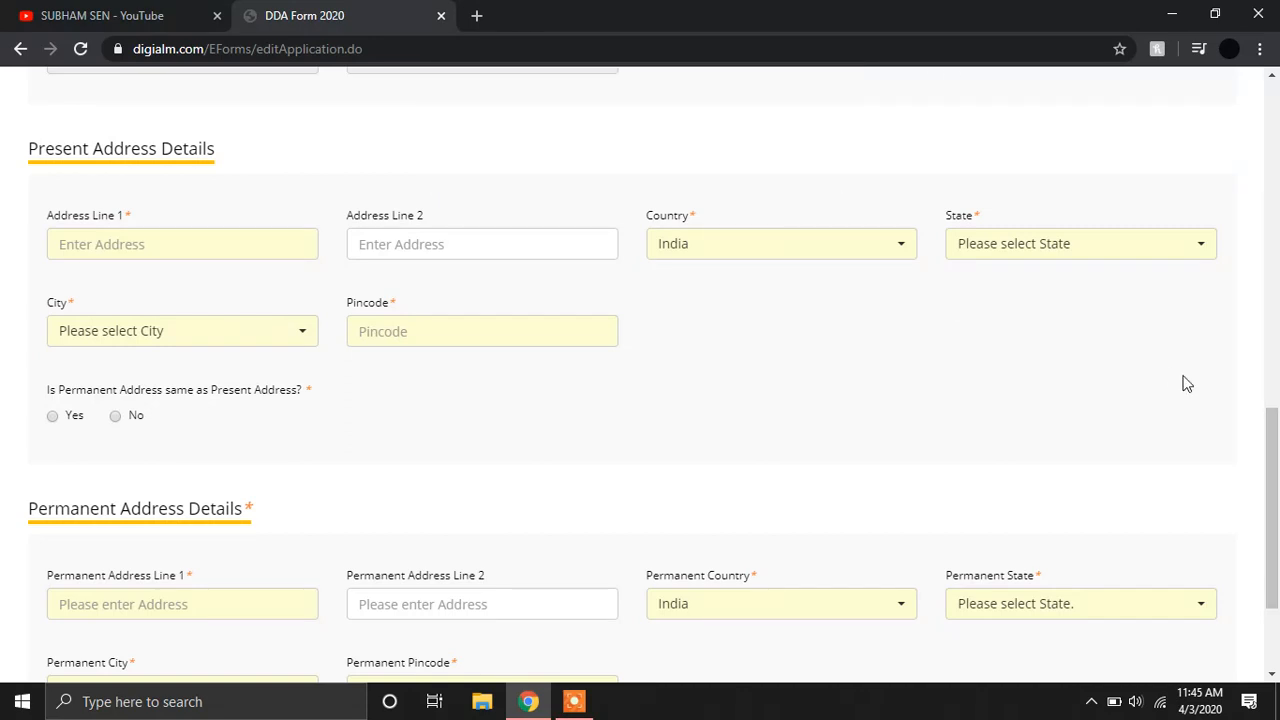
{"action": "left_click_drag", "start_coordinate": [1273, 468], "coordinate": [1278, 275]}
{"action": "left_click", "coordinate": [311, 389]}
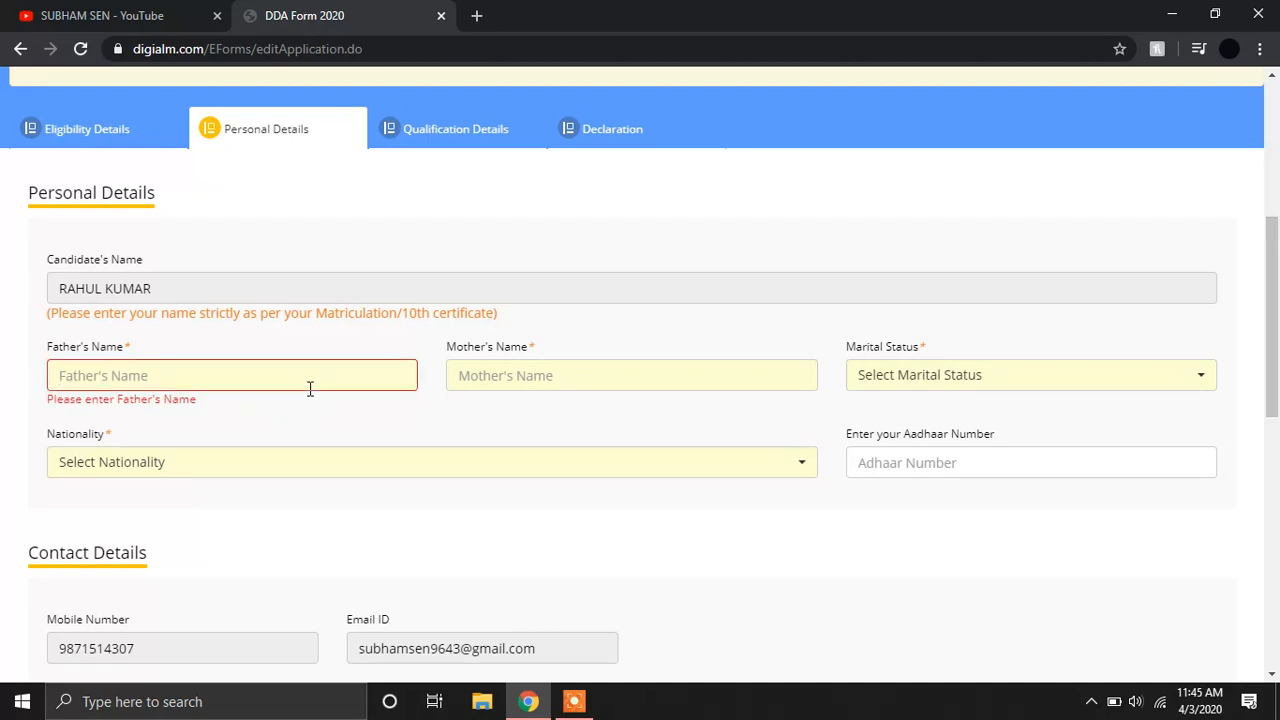
{"action": "key", "text": "Tab"}
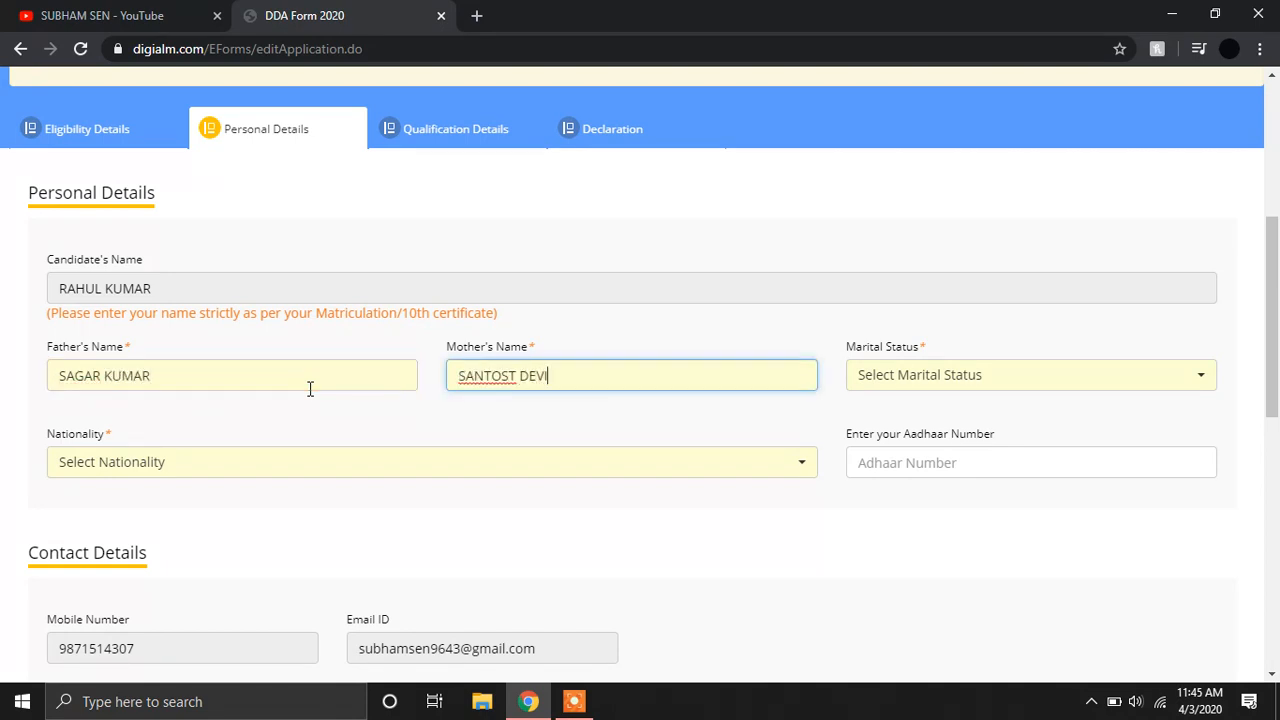
Set marital status to Unmarried and nationality to Citizen of India.
{"action": "left_click", "coordinate": [1026, 371]}
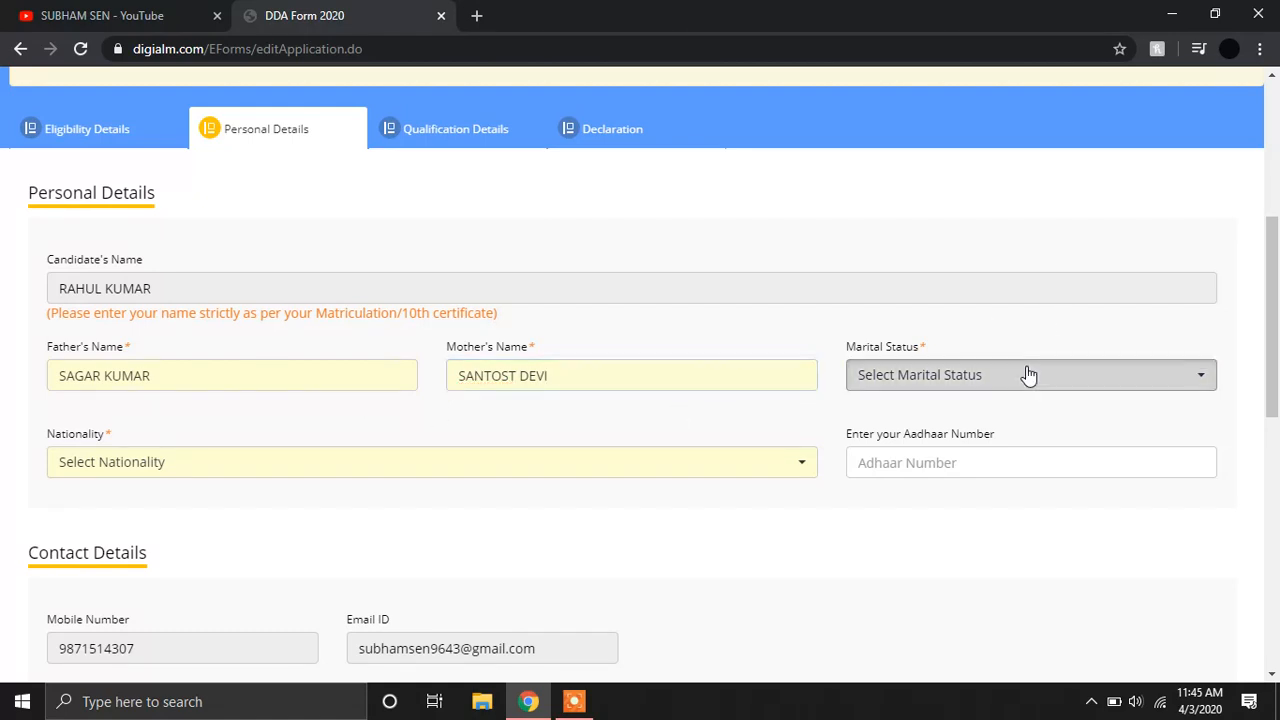
{"action": "left_click", "coordinate": [893, 518]}
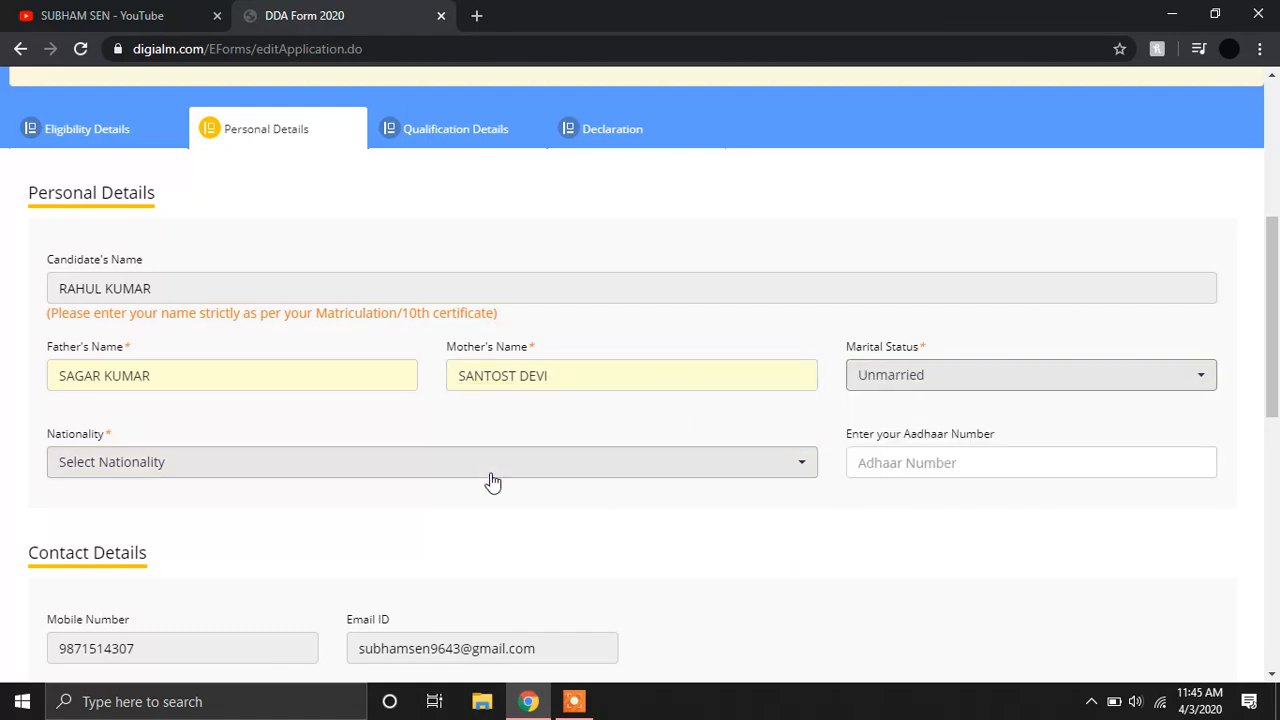
{"action": "left_click", "coordinate": [493, 478]}
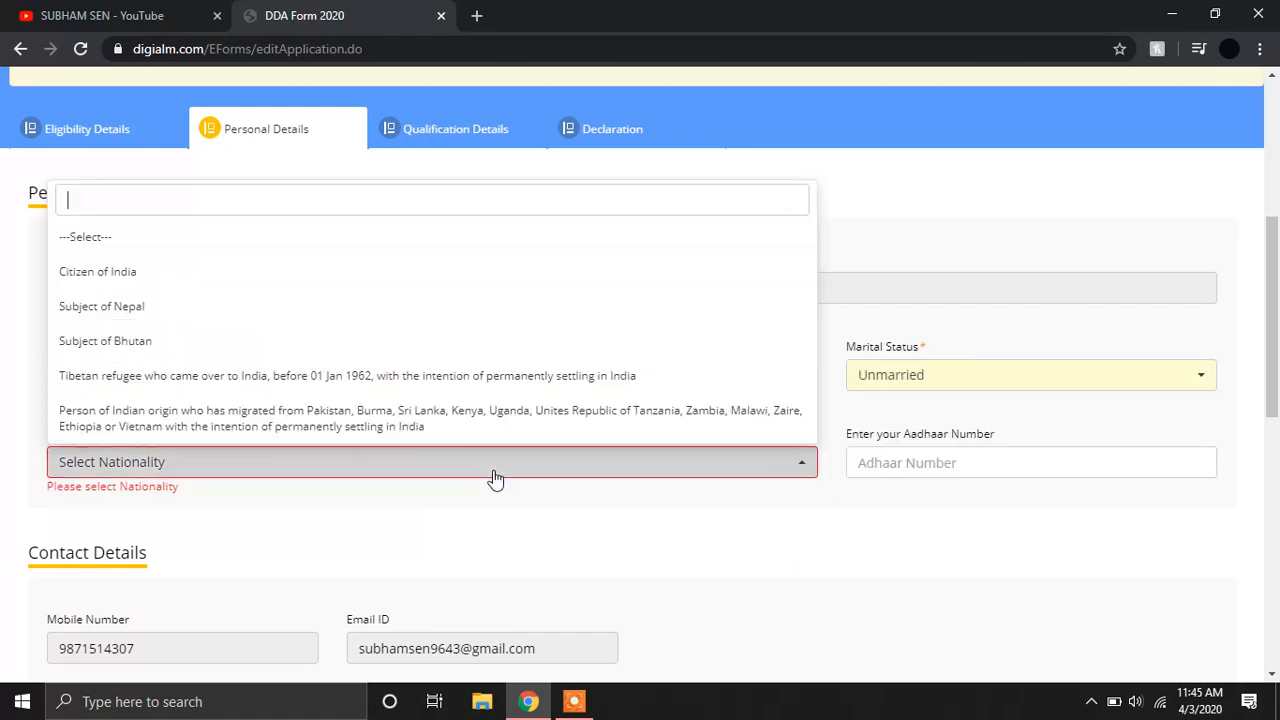
{"action": "left_click", "coordinate": [180, 272]}
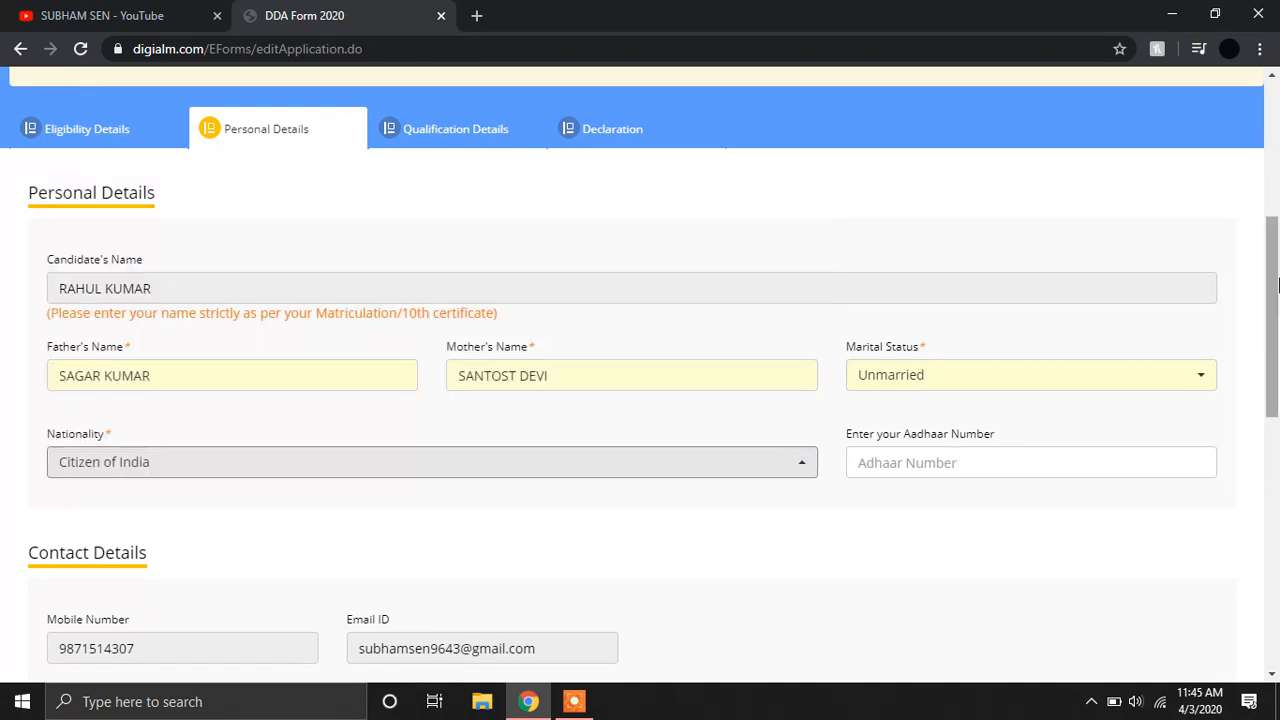
{"action": "left_click_drag", "start_coordinate": [1263, 288], "coordinate": [1257, 451]}
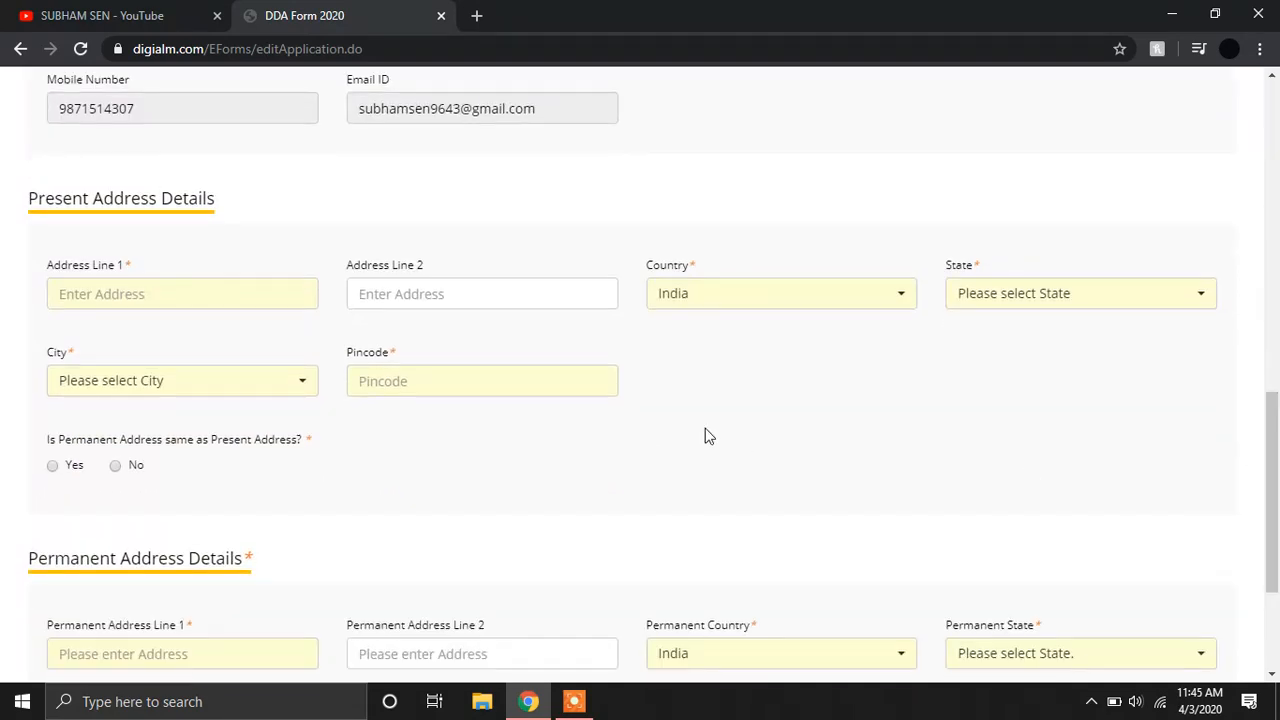
Enter the two present-address lines and keep India as the country.
{"action": "left_click", "coordinate": [217, 287]}
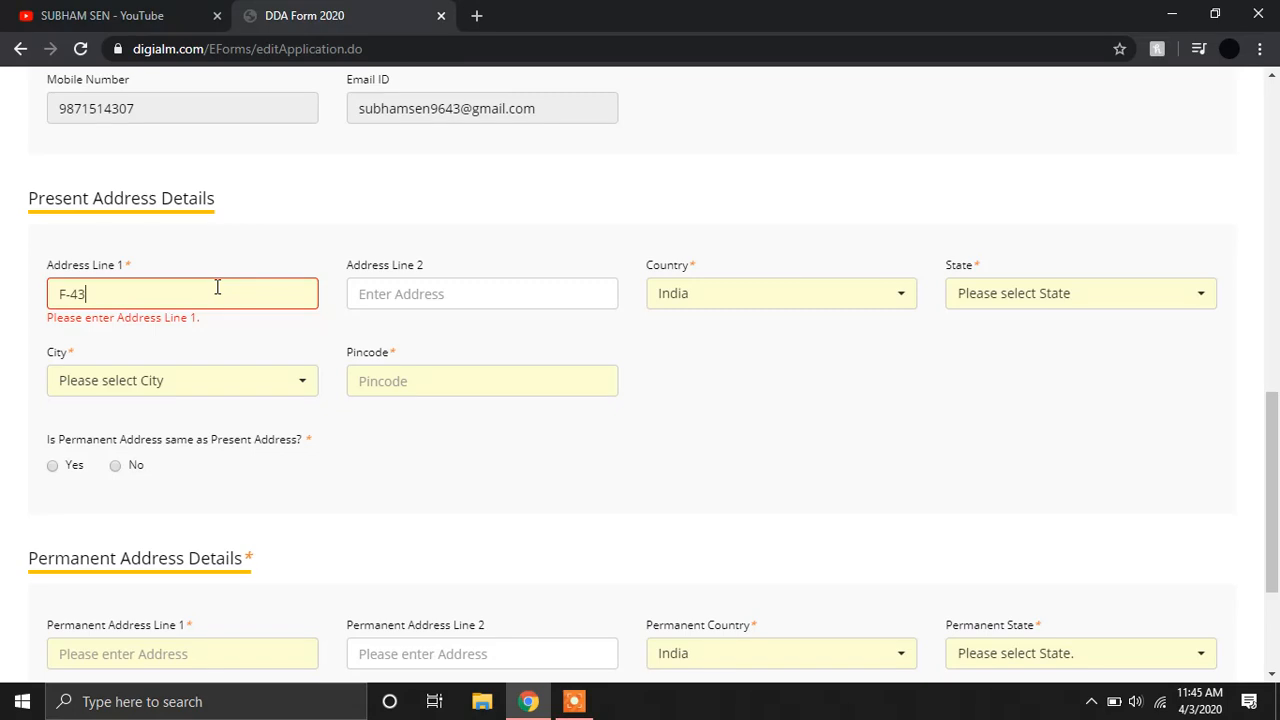
{"action": "left_click", "coordinate": [537, 291]}
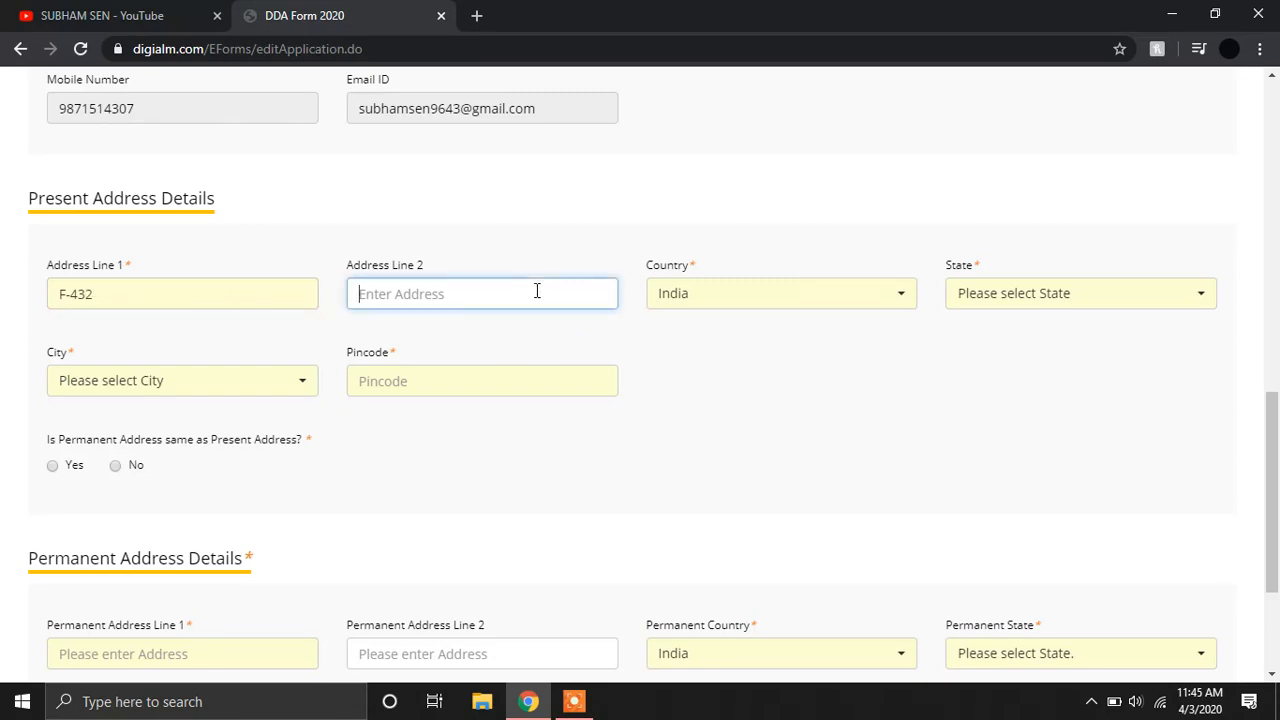
{"action": "key", "text": "Tab"}
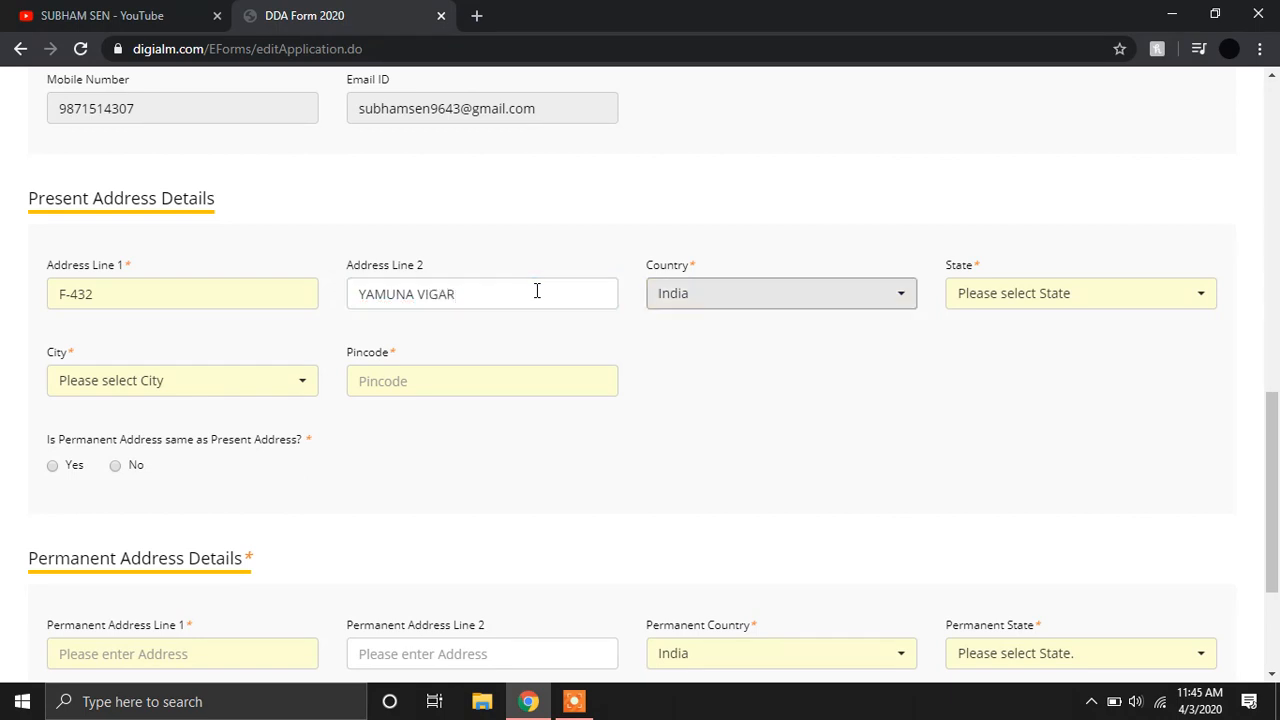
{"action": "left_click", "coordinate": [751, 289]}
{"action": "left_click", "coordinate": [763, 309]}
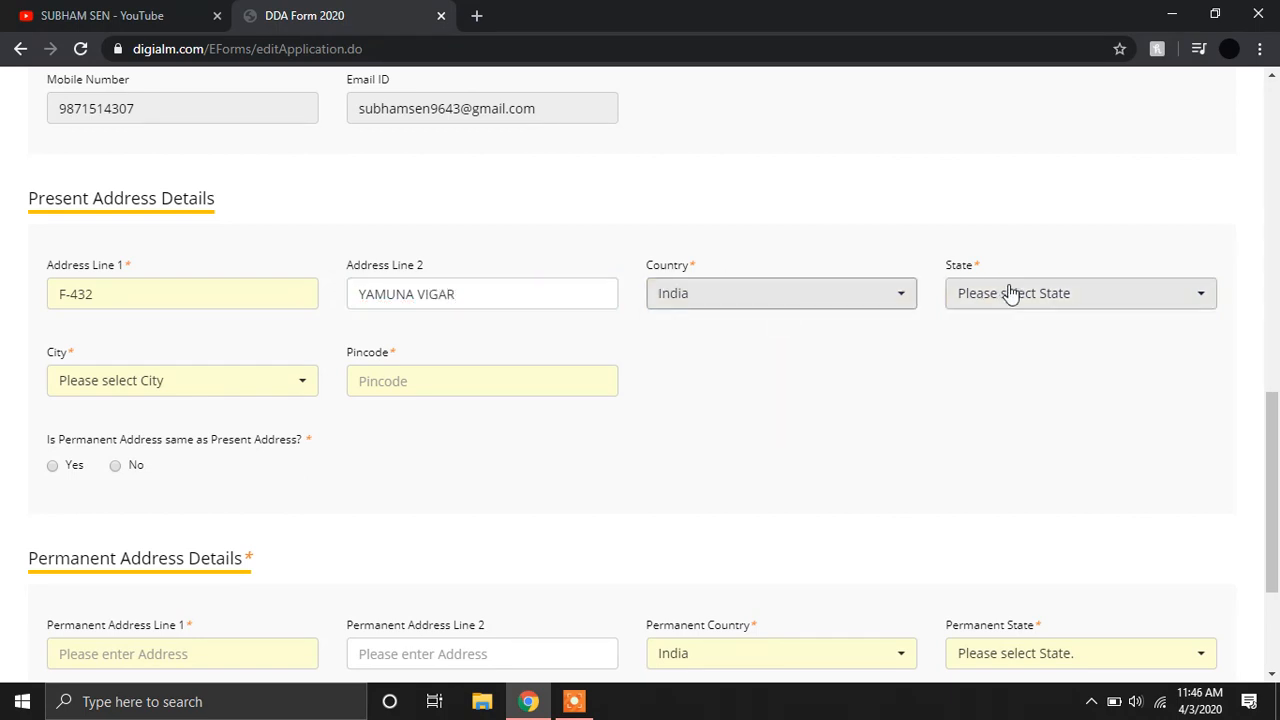
Choose Delhi as the state and North East Delhi as the district, and enter the pincode.
{"action": "left_click", "coordinate": [1010, 293]}
{"action": "type", "text": "DE"}
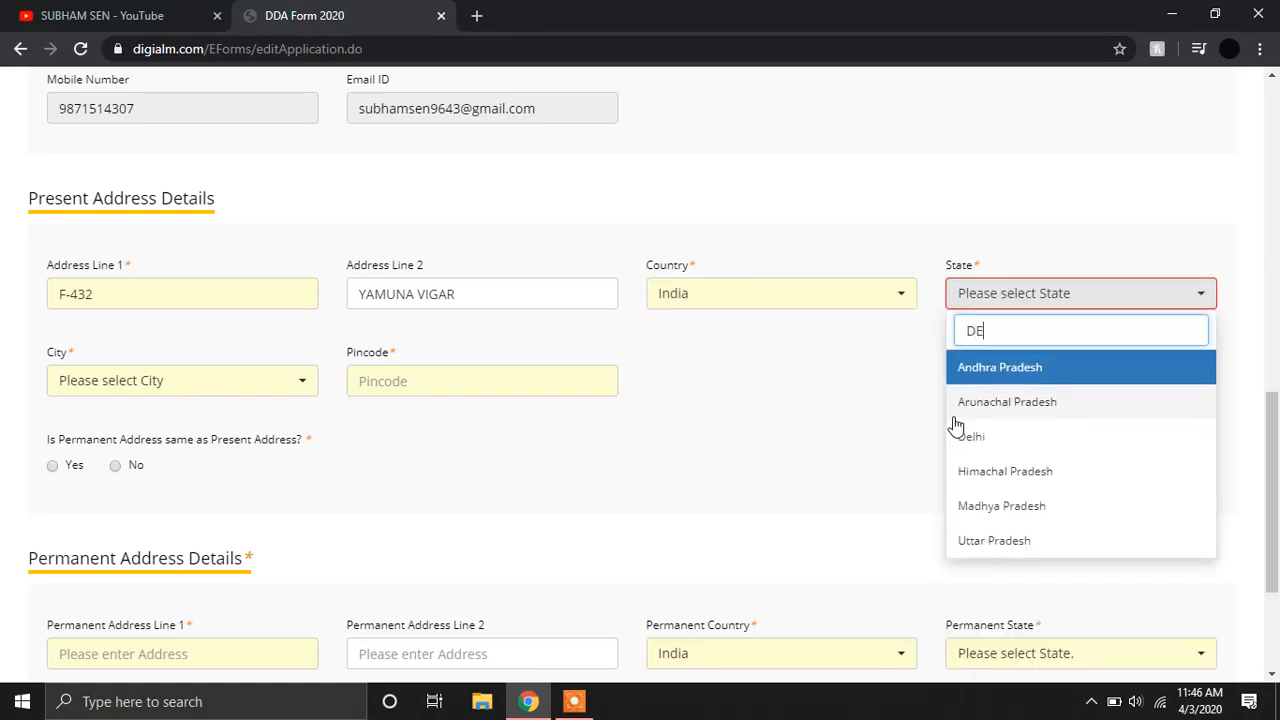
{"action": "left_click", "coordinate": [1003, 444]}
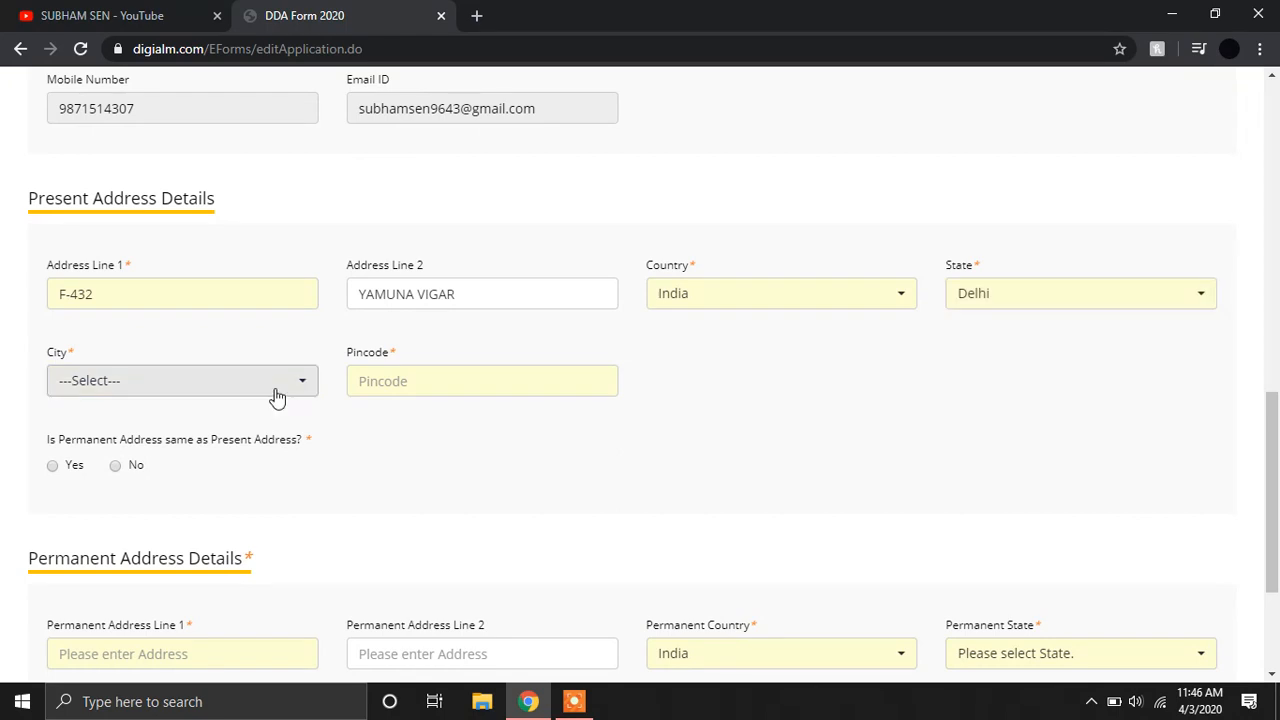
{"action": "left_click", "coordinate": [277, 392]}
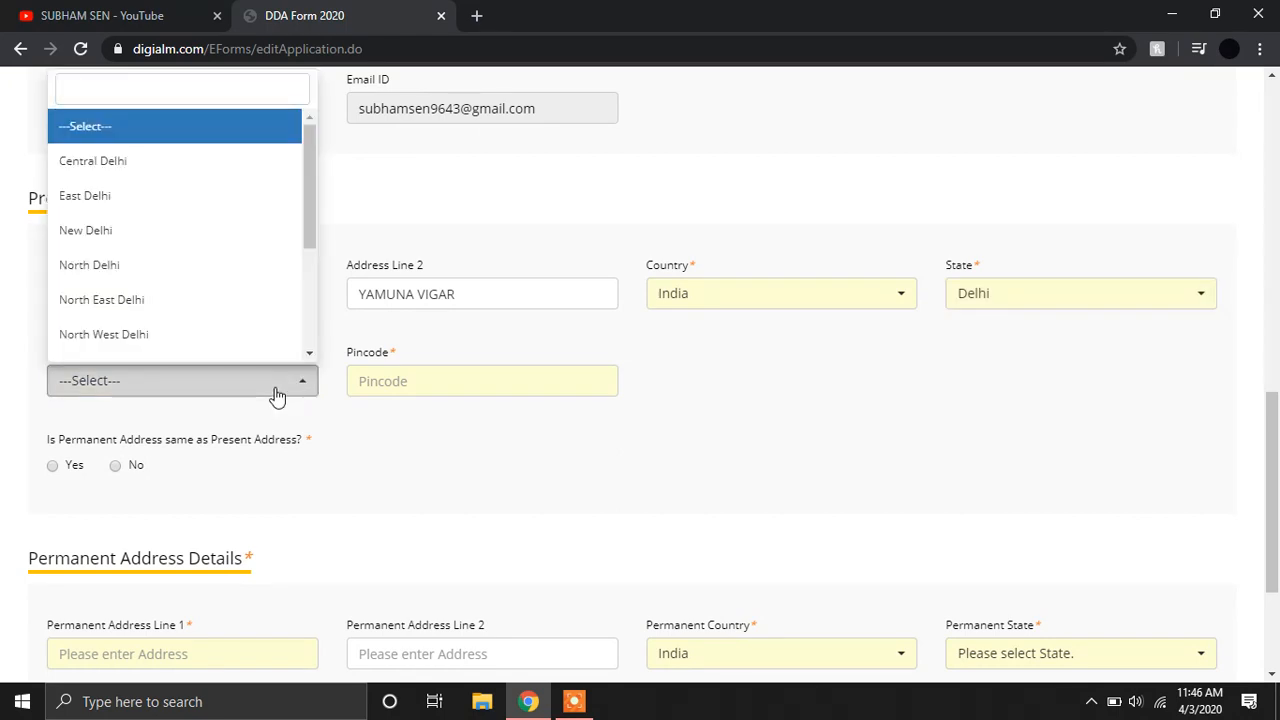
{"action": "left_click", "coordinate": [148, 292]}
{"action": "left_click", "coordinate": [410, 371]}
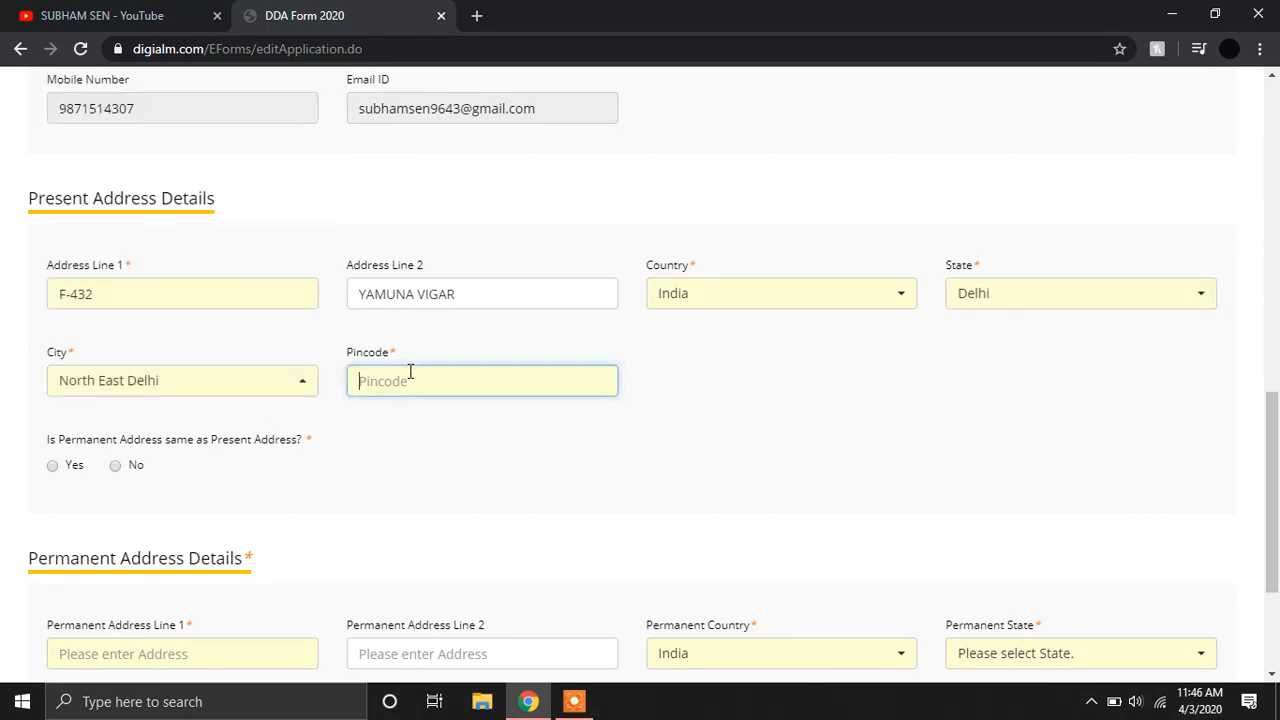
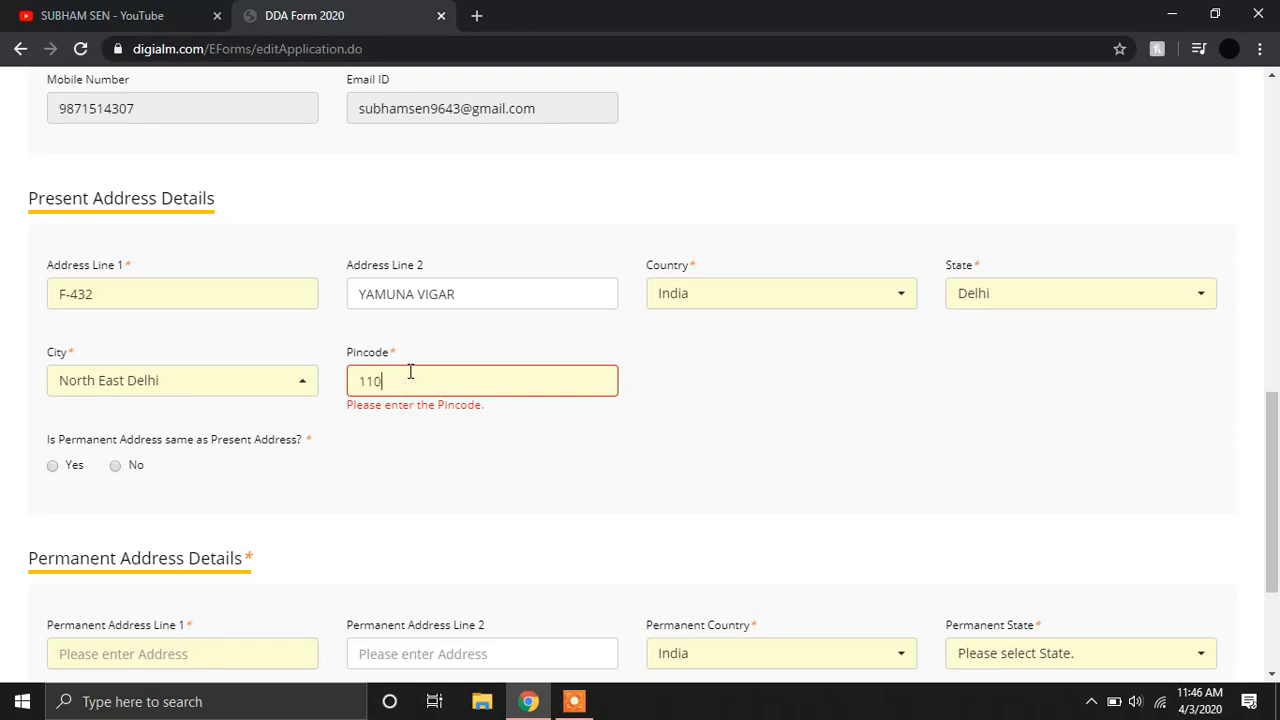
Mark the permanent address as same as present and save the address details.
{"action": "scroll", "coordinate": [641, 469], "scroll_direction": "down", "scroll_amount": 2}
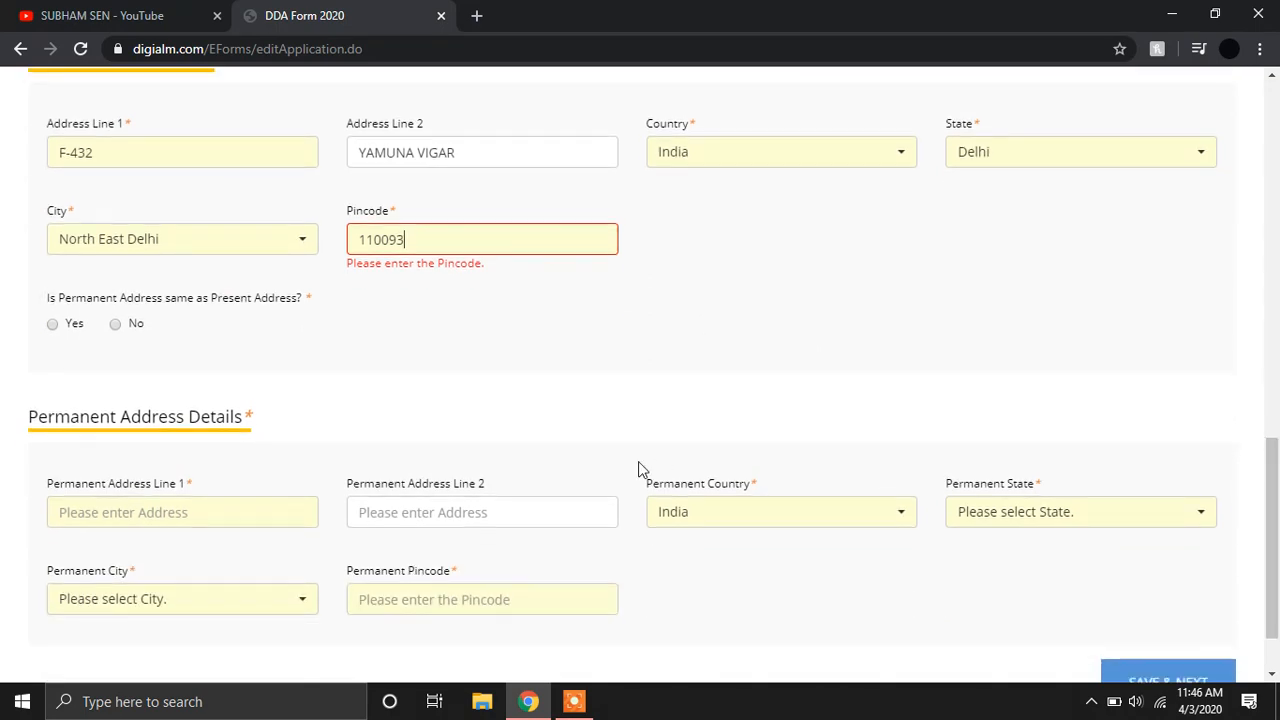
{"action": "left_click", "coordinate": [76, 325]}
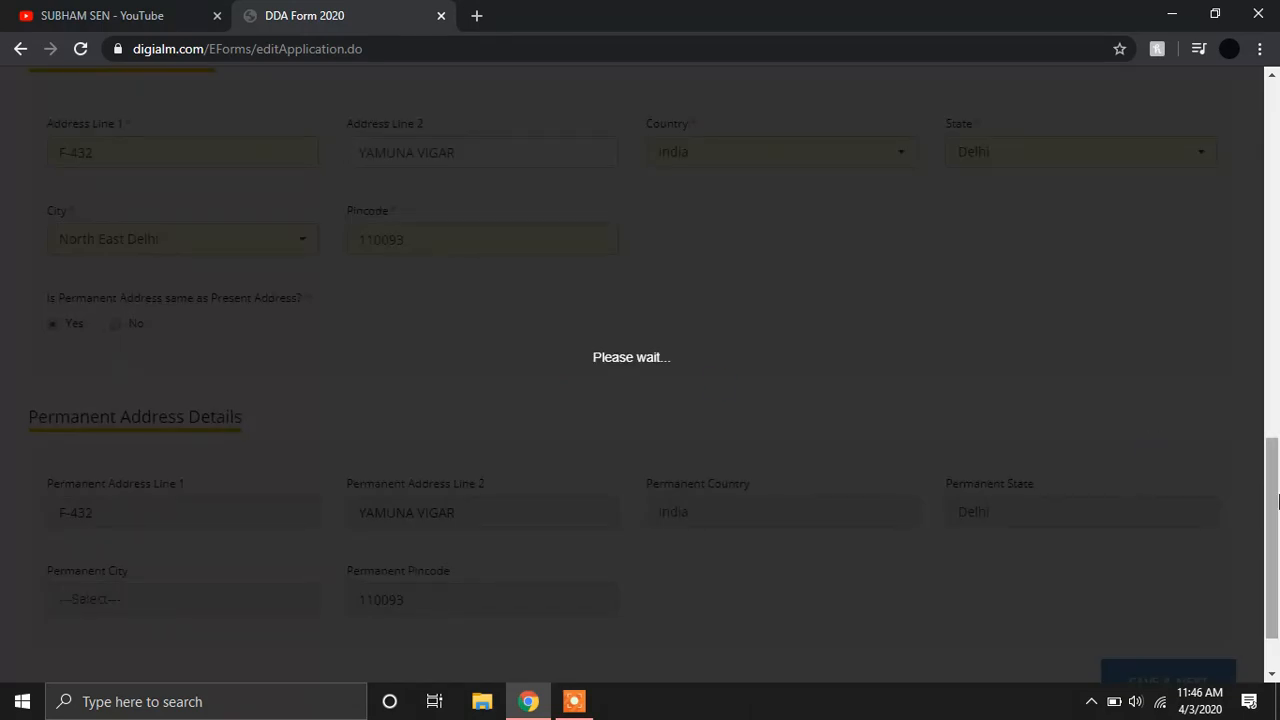
{"action": "scroll", "coordinate": [1268, 560], "scroll_direction": "down", "scroll_amount": 1}
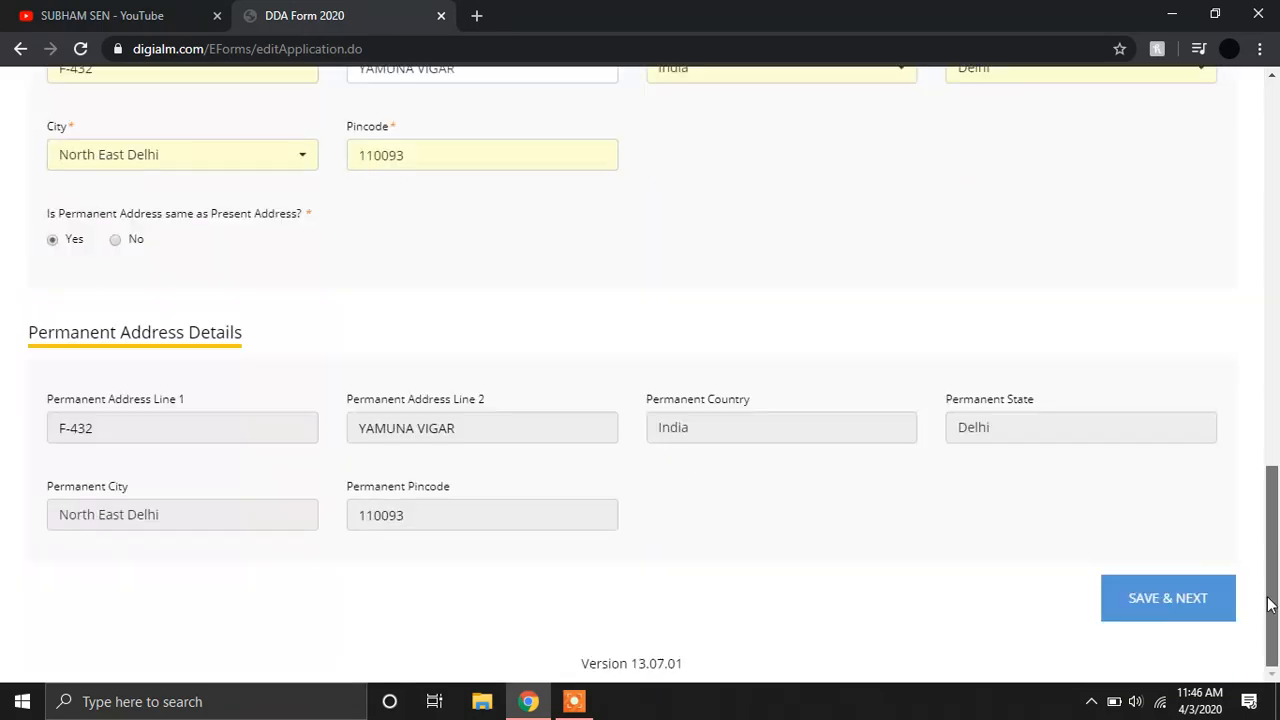
{"action": "left_click", "coordinate": [1158, 597]}
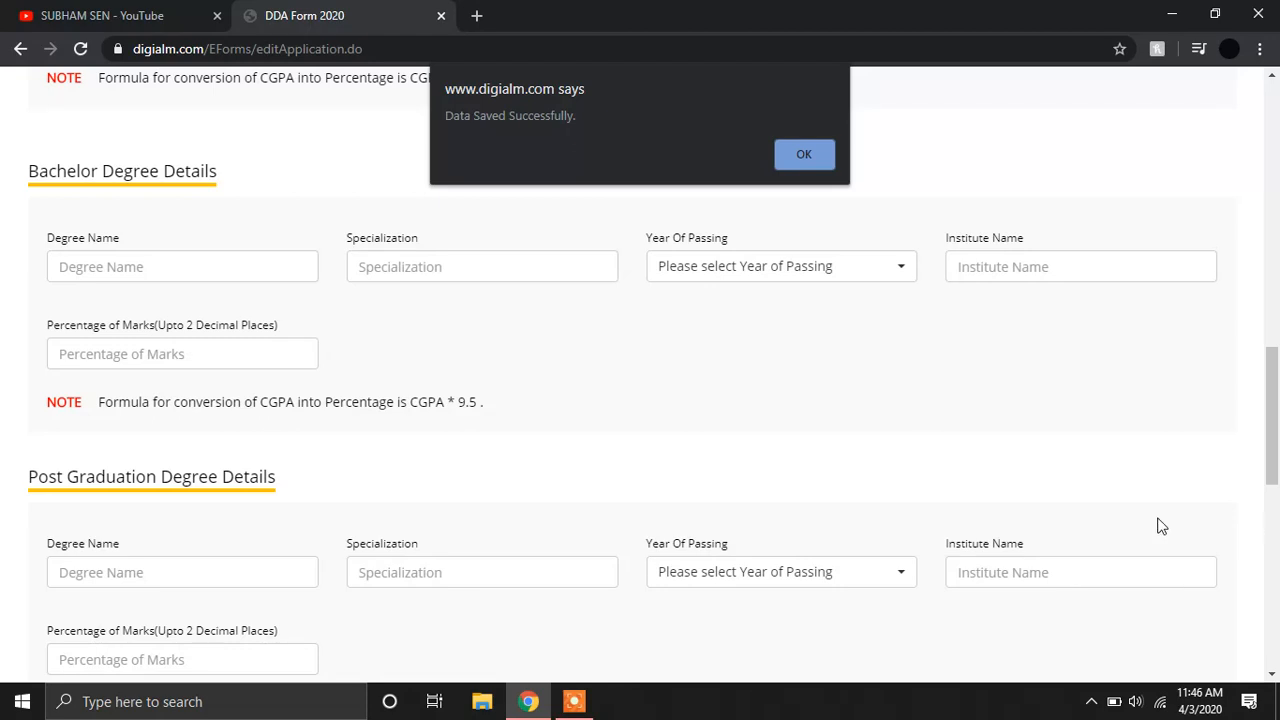
Enter CBSE as the Matriculation board with 2015 as the year of passing.
{"action": "left_click", "coordinate": [808, 152]}
{"action": "scroll", "coordinate": [1270, 300], "scroll_direction": "up", "scroll_amount": 1}
{"action": "mouse_move", "coordinate": [1279, 264]}
{"action": "left_mouse_down"}
{"action": "mouse_move", "coordinate": [1278, 200]}
{"action": "mouse_move", "coordinate": [1274, 246]}
{"action": "left_mouse_up"}
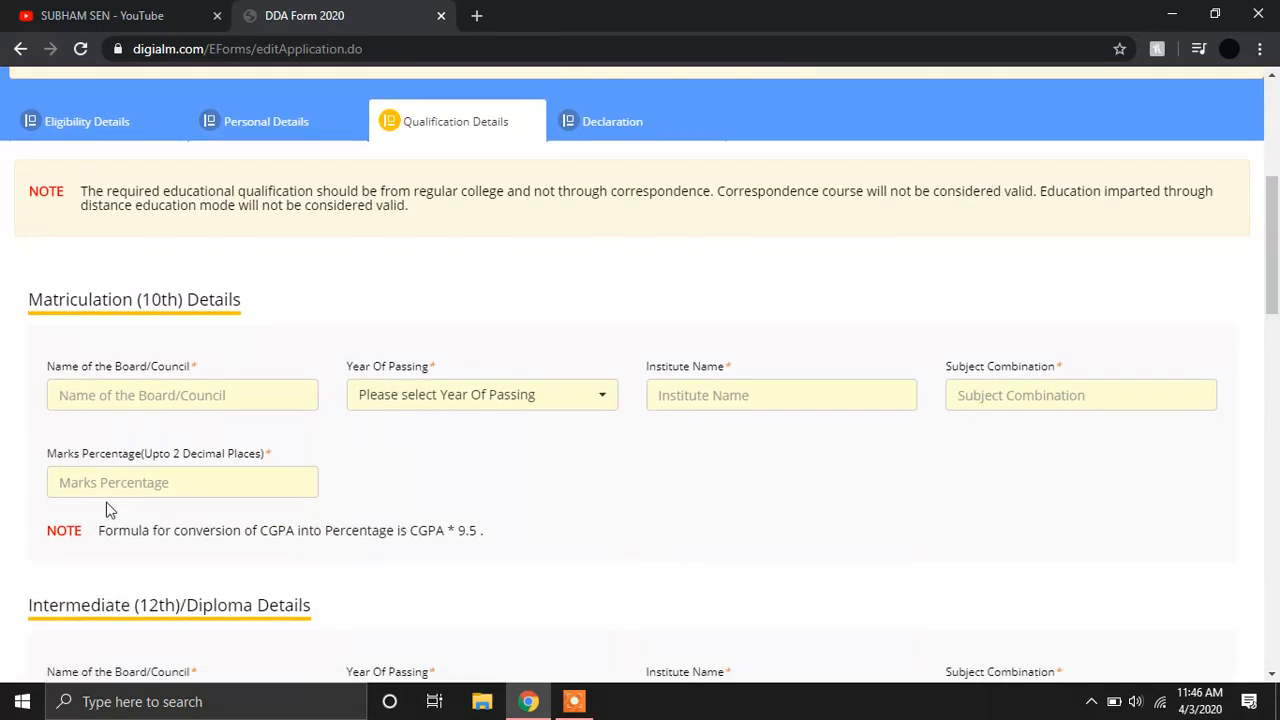
{"action": "left_click", "coordinate": [162, 395]}
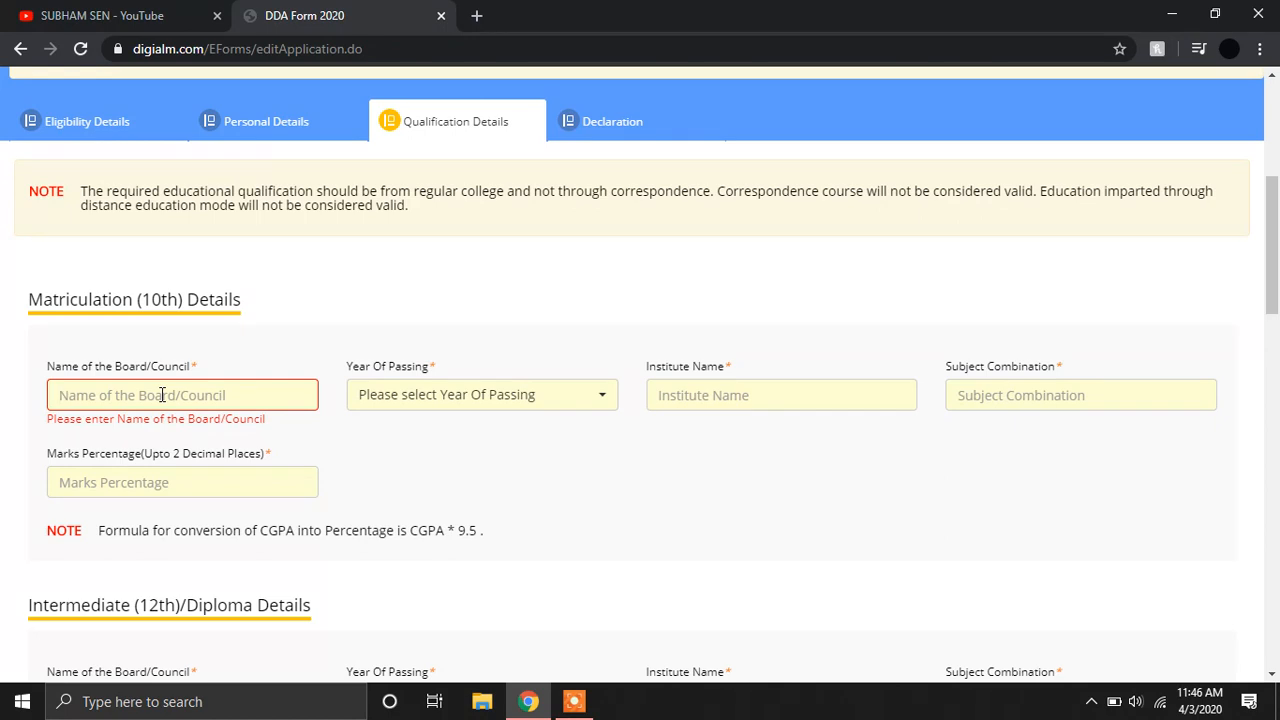
{"action": "type", "text": "CBSE"}
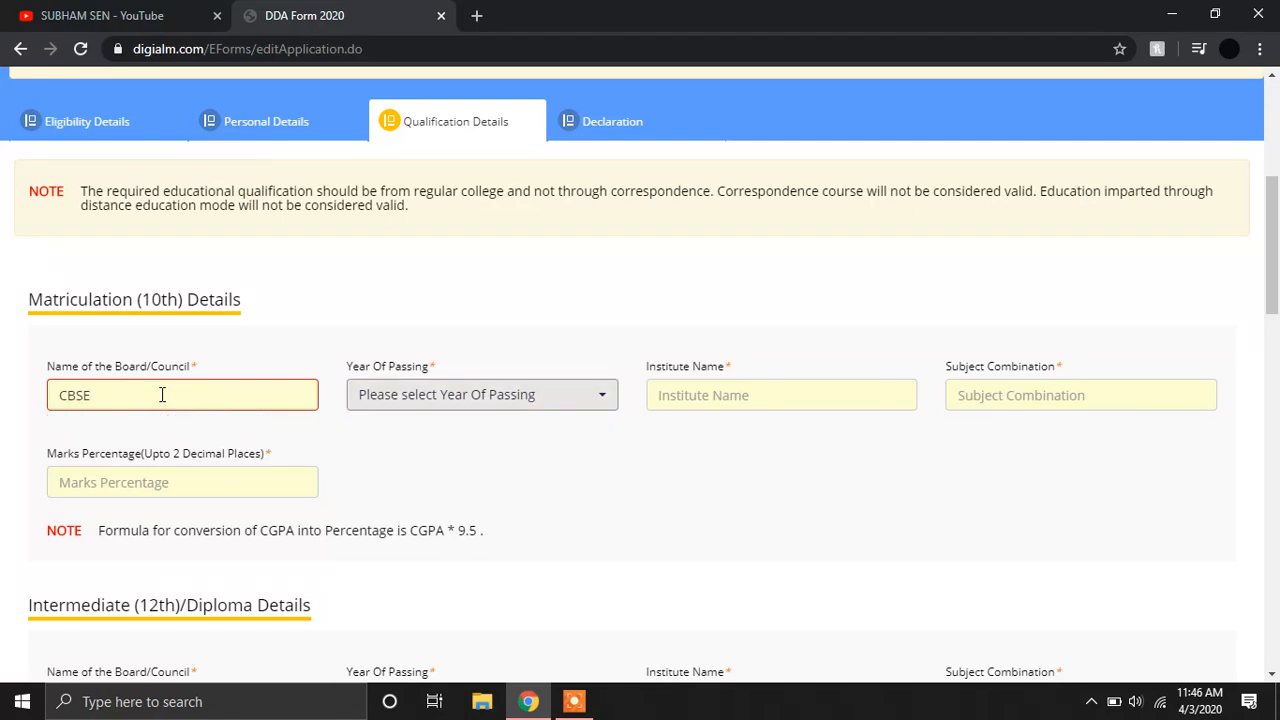
{"action": "left_click", "coordinate": [408, 397]}
{"action": "type", "text": "201"}
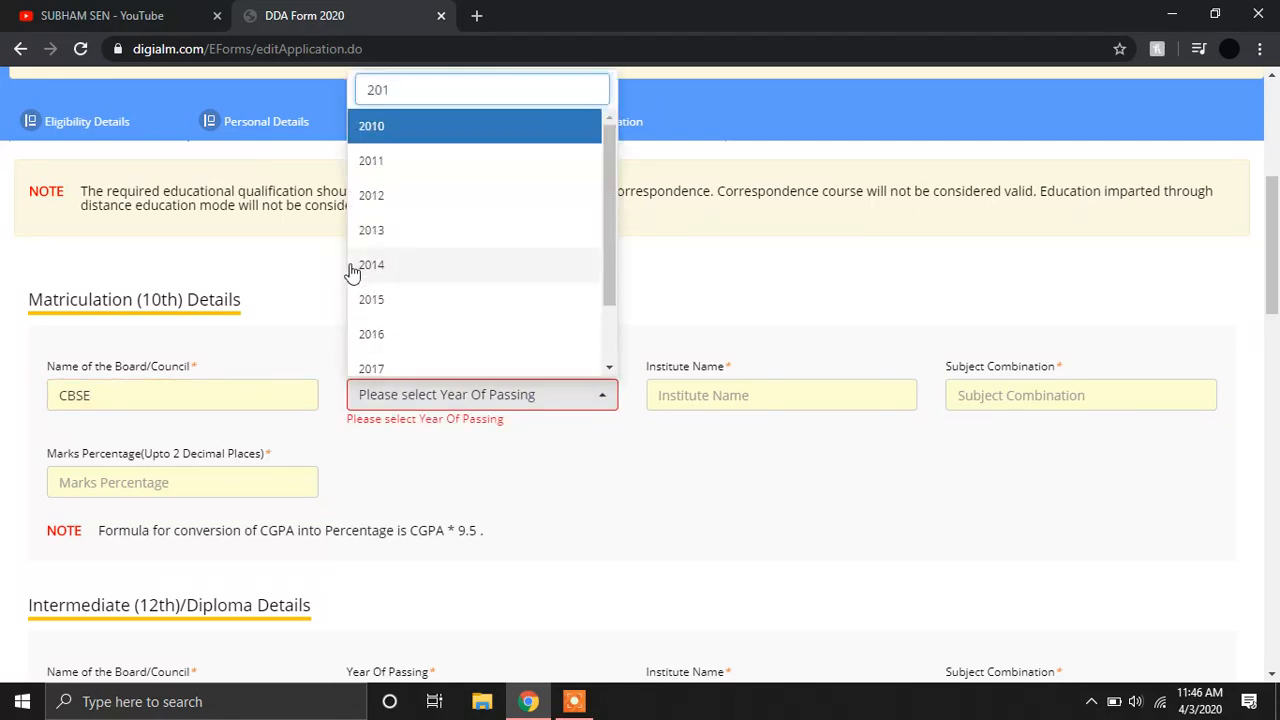
{"action": "left_click", "coordinate": [423, 298]}
Enter institute GBSSS, the six 10th subjects, and 60.80 marks percentage.
{"action": "left_click", "coordinate": [766, 384]}
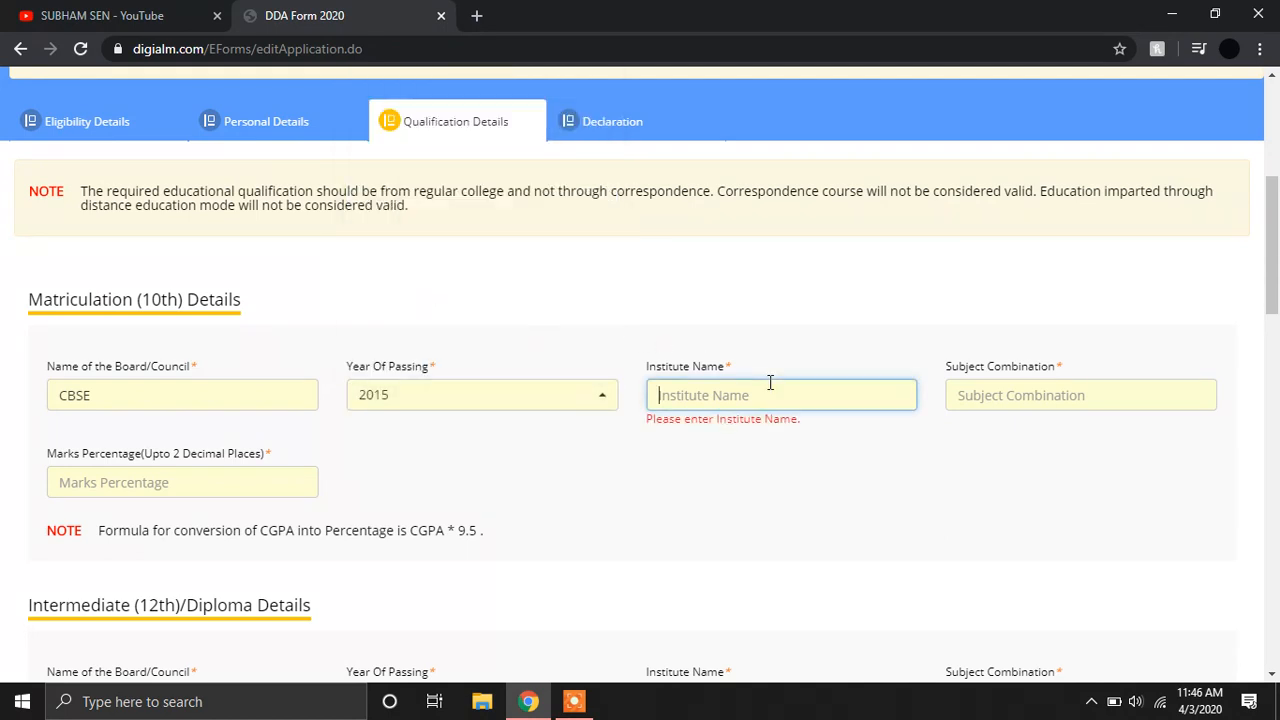
{"action": "type", "text": "GBSSS"}
{"action": "key", "text": "Tab"}
{"action": "type", "text": "HIN"}
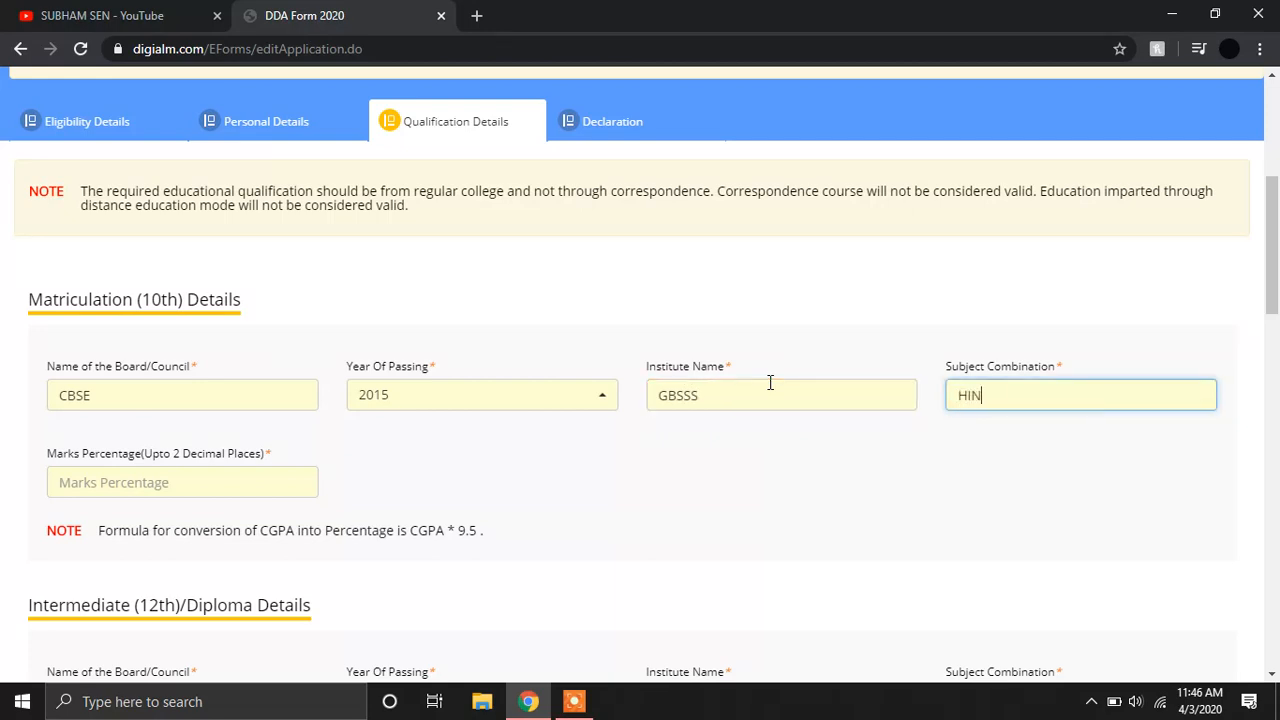
{"action": "type", "text": "ID,ENLGI,MATHS,SC"}
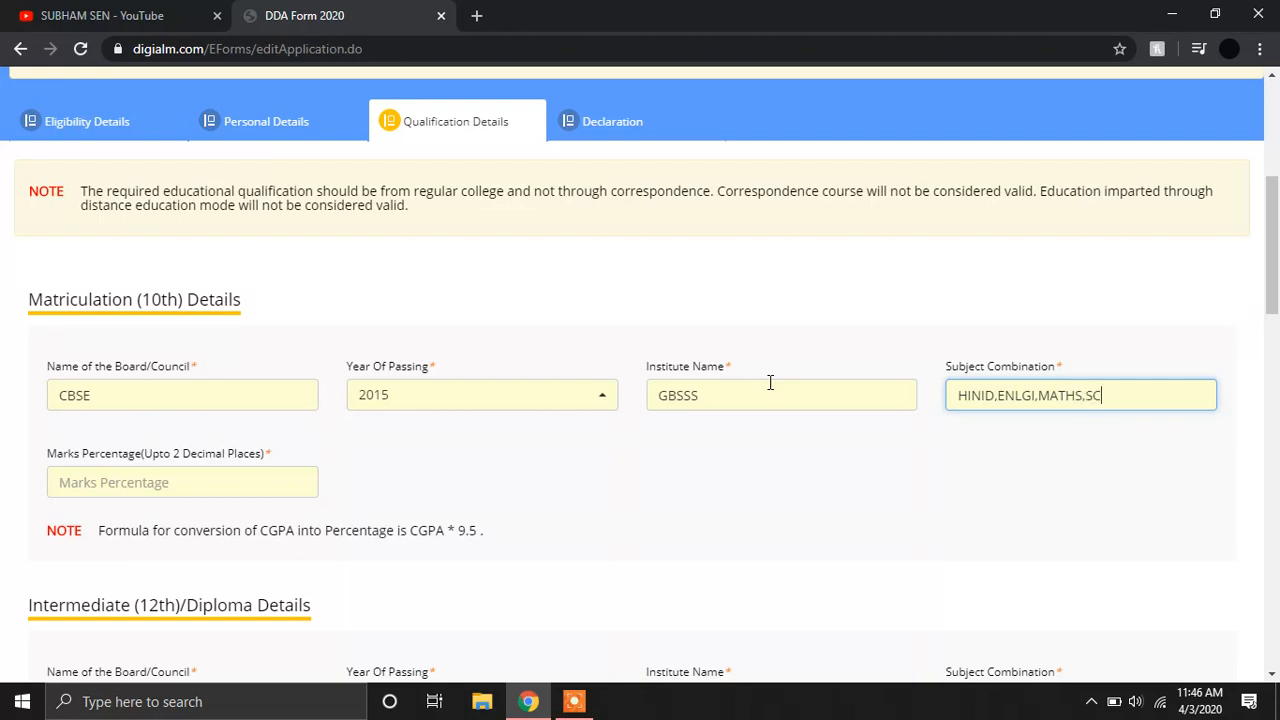
{"action": "type", "text": "IE,SST,SANKS"}
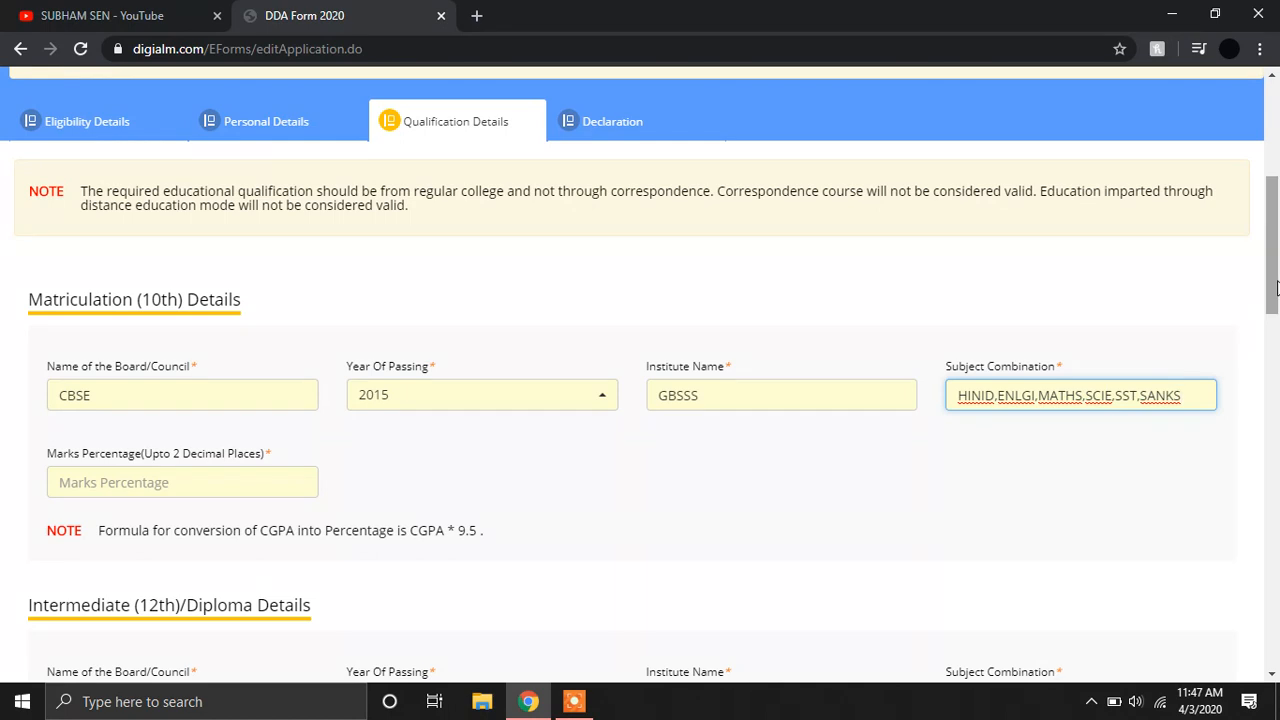
{"action": "left_click", "coordinate": [271, 489]}
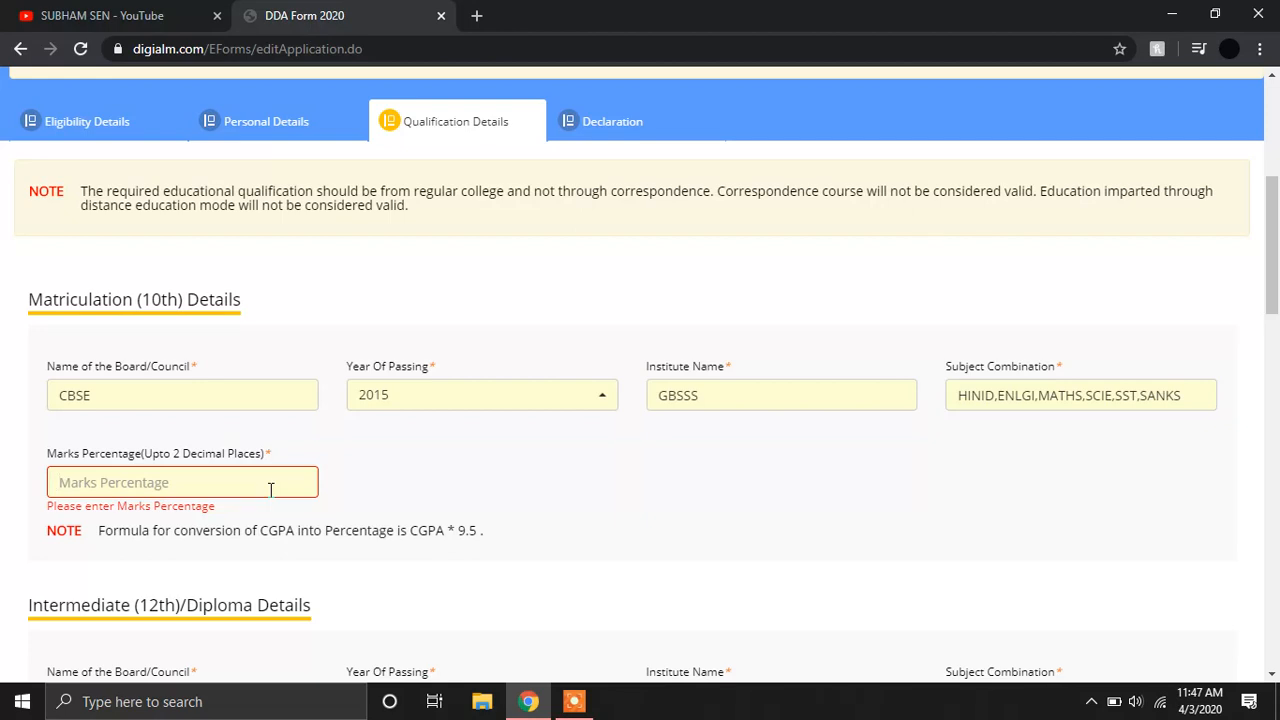
{"action": "type", "text": "6"}
{"action": "type", "text": ".6"}
{"action": "key", "text": "BackSpace"}
{"action": "type", "text": "0.80"}
{"action": "left_click_drag", "start_coordinate": [1272, 303], "coordinate": [1272, 411]}
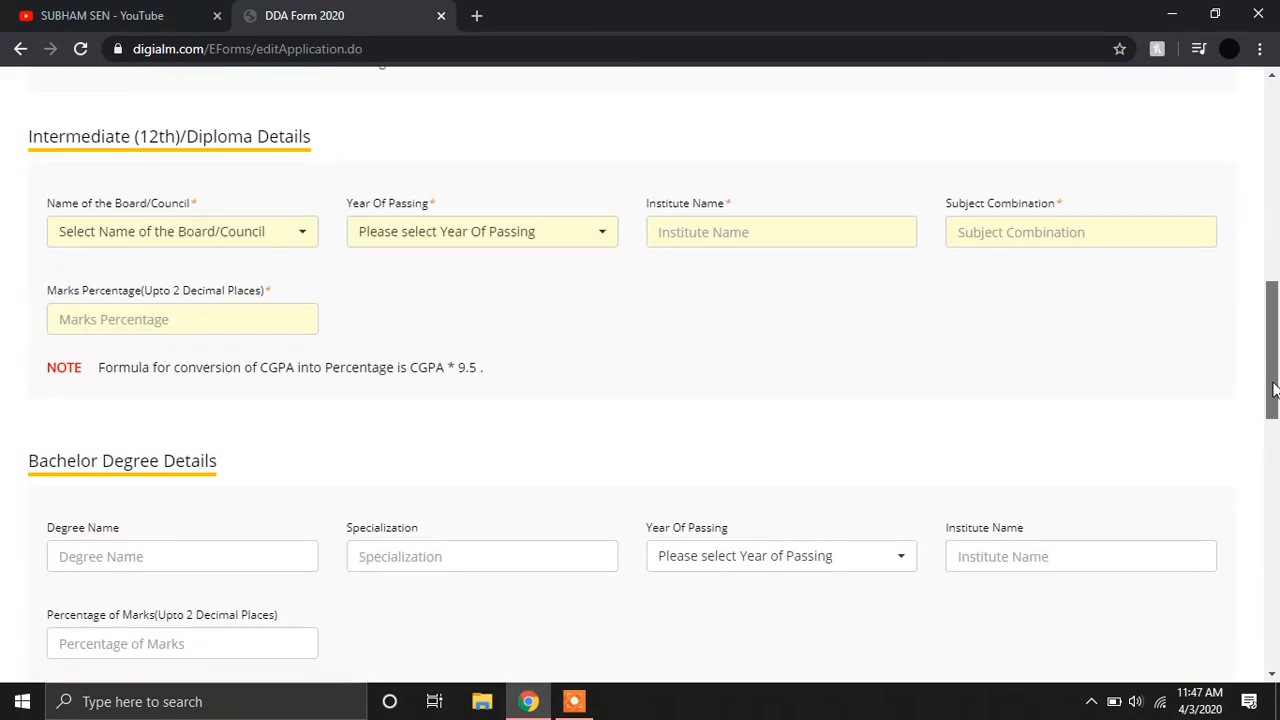
Set the 12th board to CBSE and the passing year to 2017.
{"action": "left_click", "coordinate": [198, 238]}
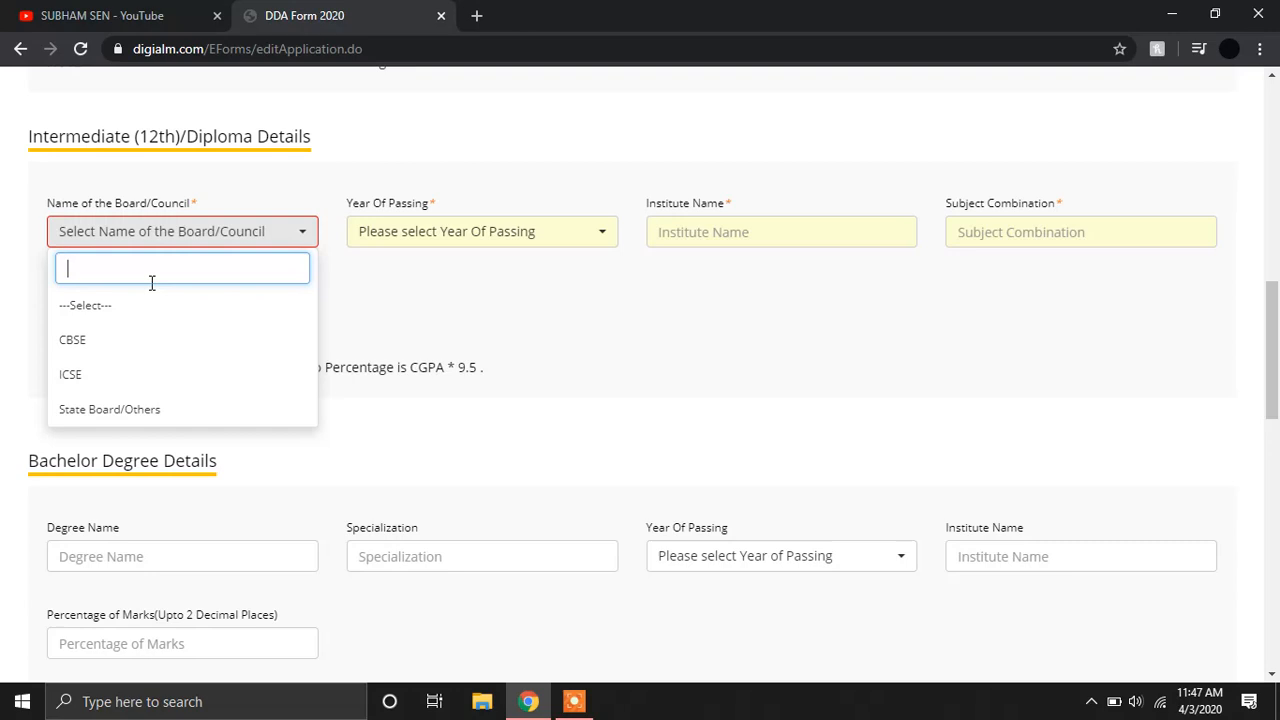
{"action": "left_click", "coordinate": [118, 418]}
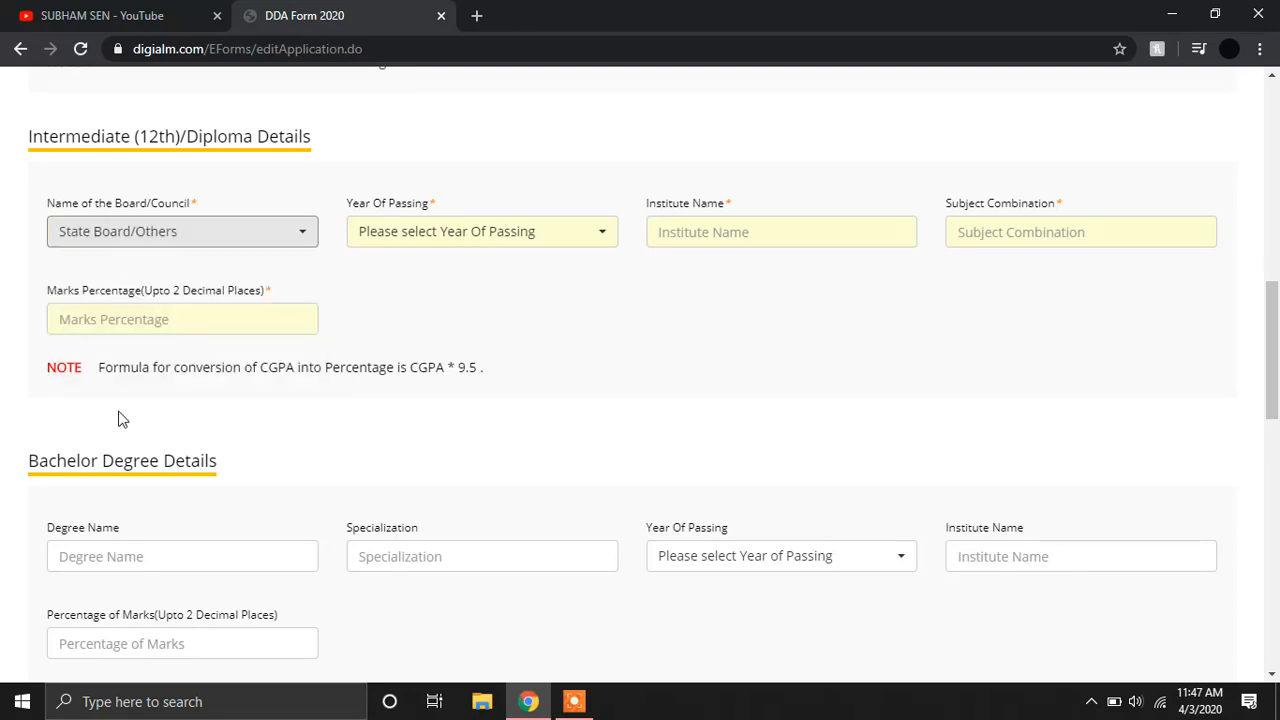
{"action": "left_click", "coordinate": [204, 237]}
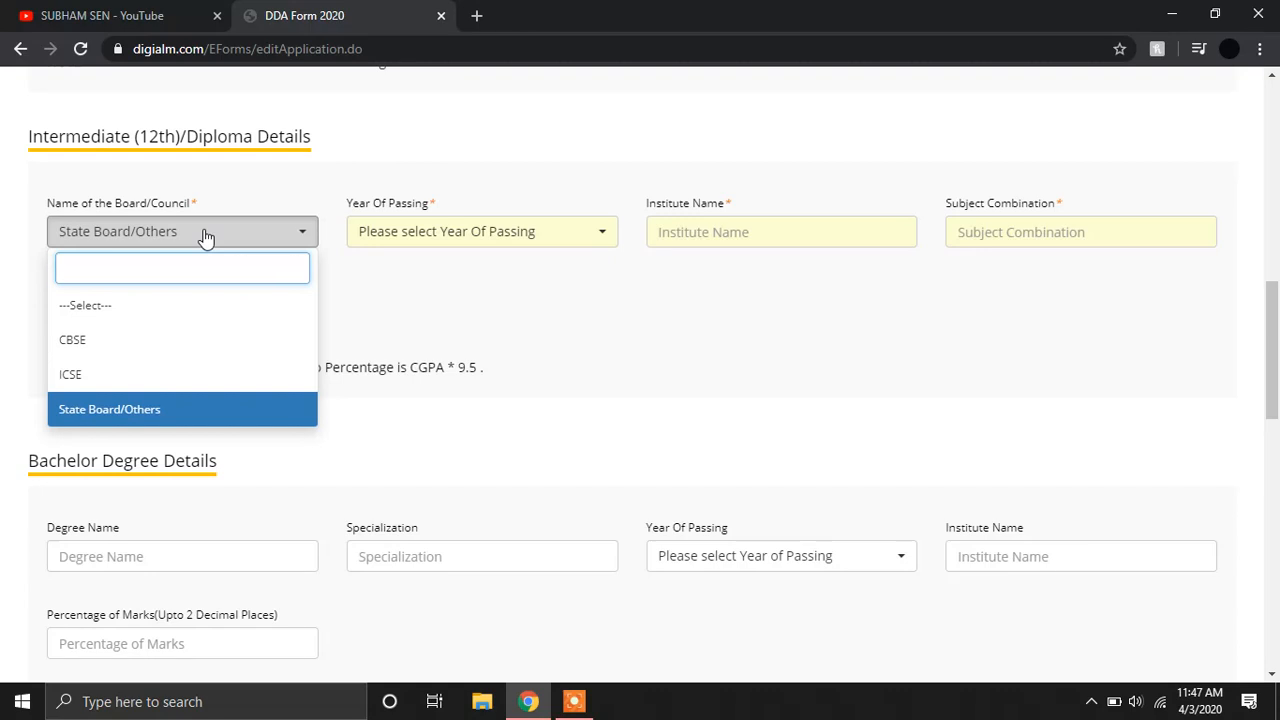
{"action": "left_click", "coordinate": [131, 343]}
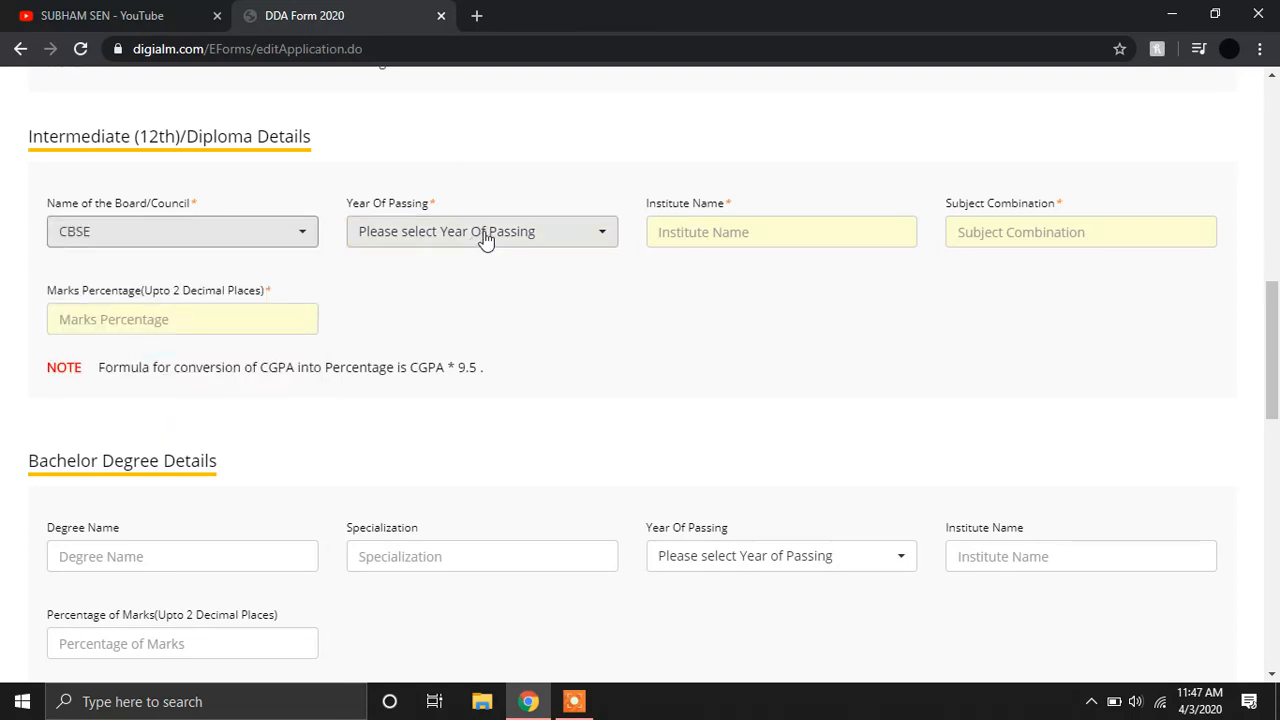
{"action": "left_click", "coordinate": [595, 238]}
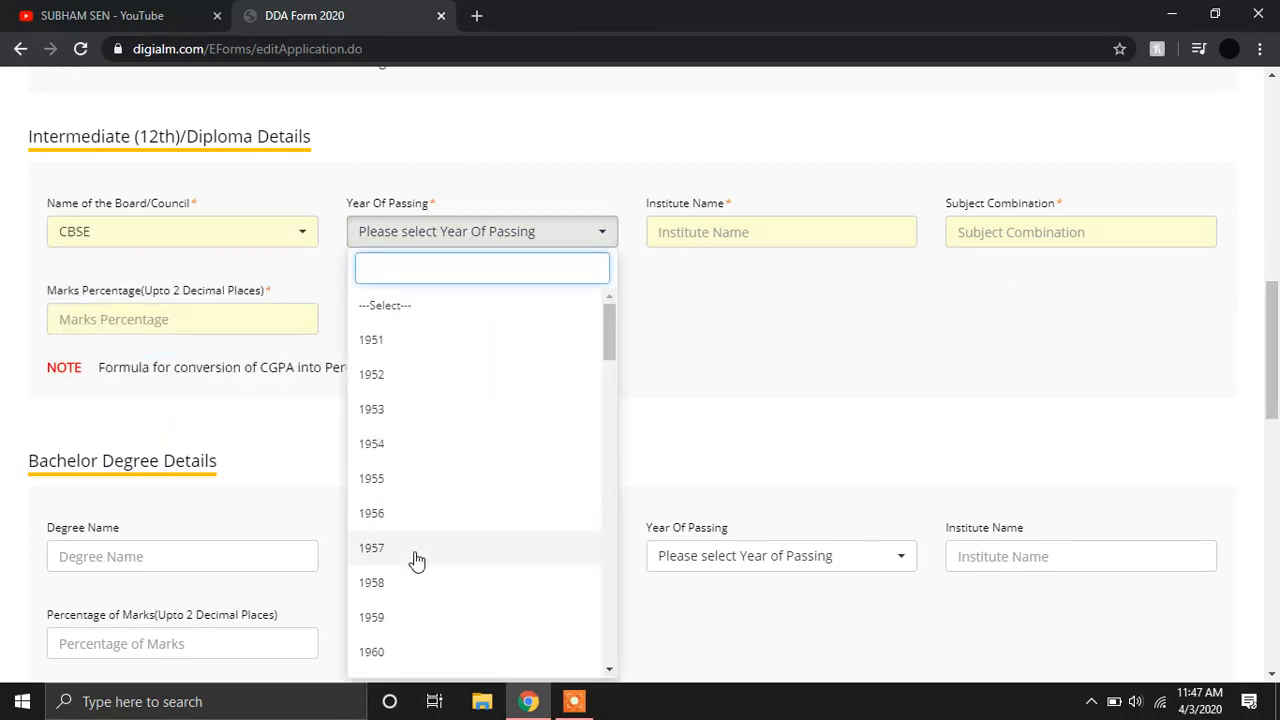
{"action": "type", "text": "2017"}
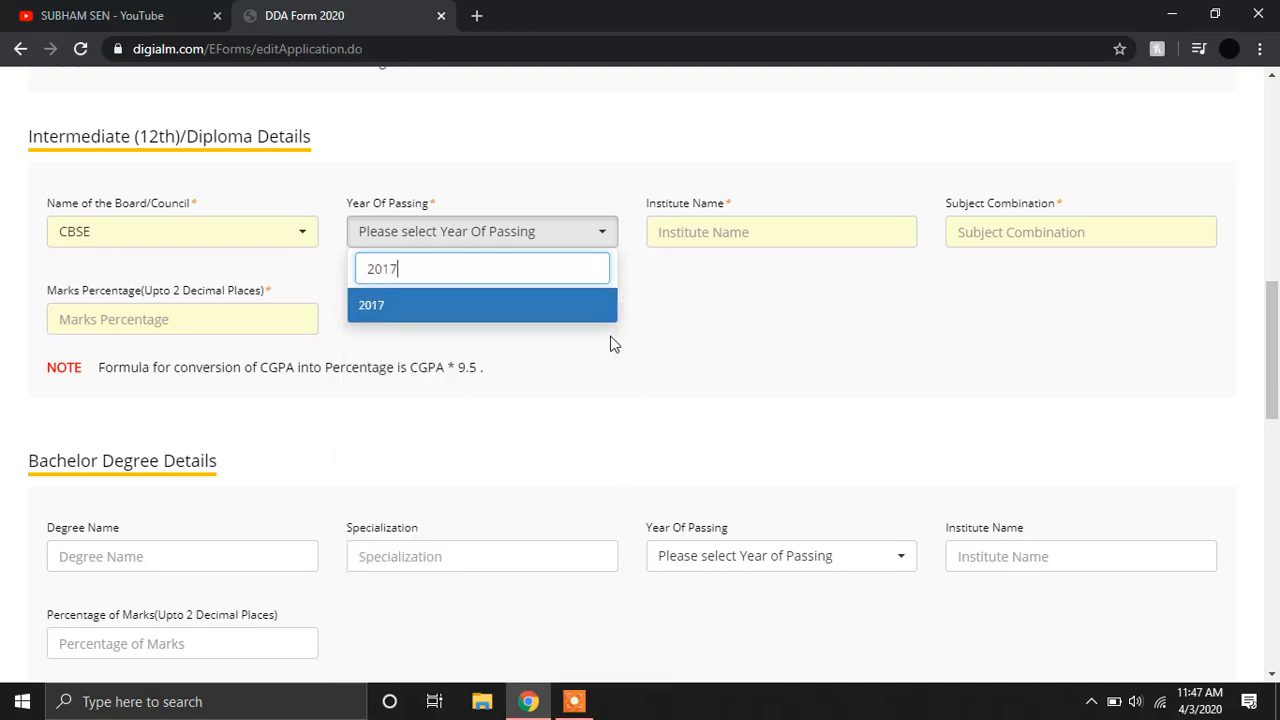
{"action": "key", "text": "Return"}
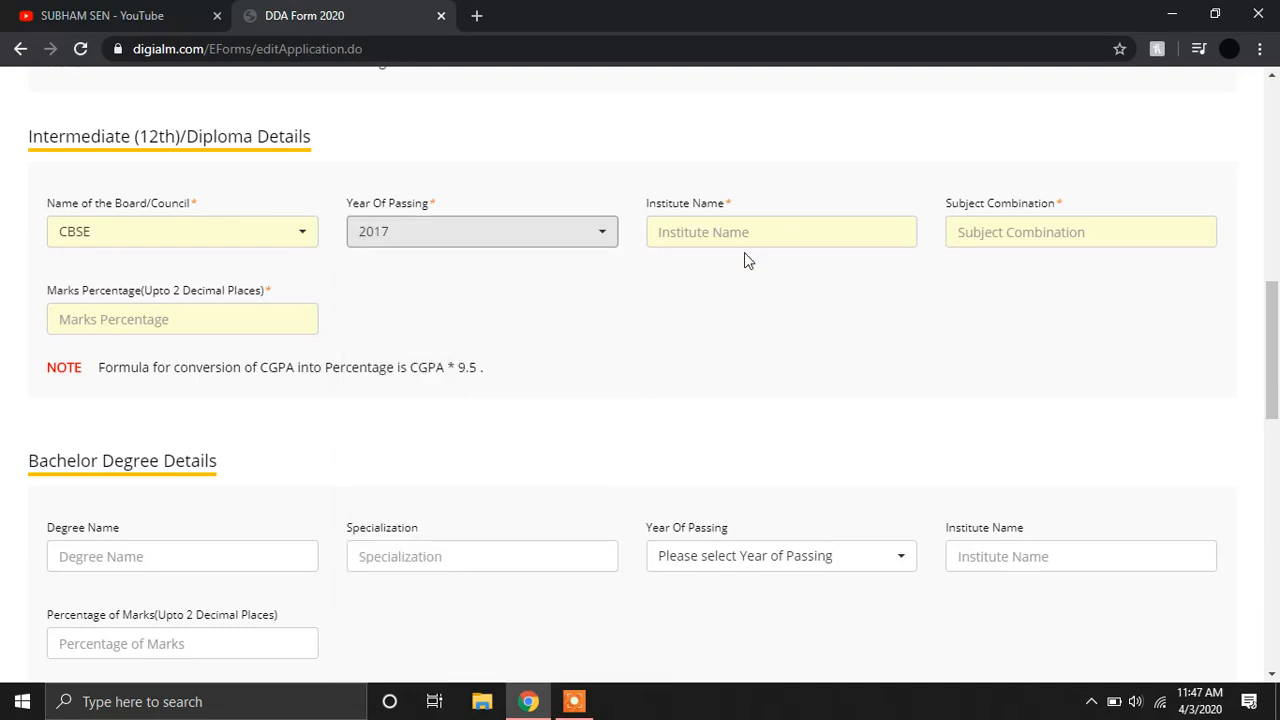
Enter 12th institute GBSSS, subjects ARTS, and 40.00 marks percentage.
{"action": "left_click", "coordinate": [794, 228]}
{"action": "type", "text": "GBSSS"}
{"action": "key", "text": "Tab"}
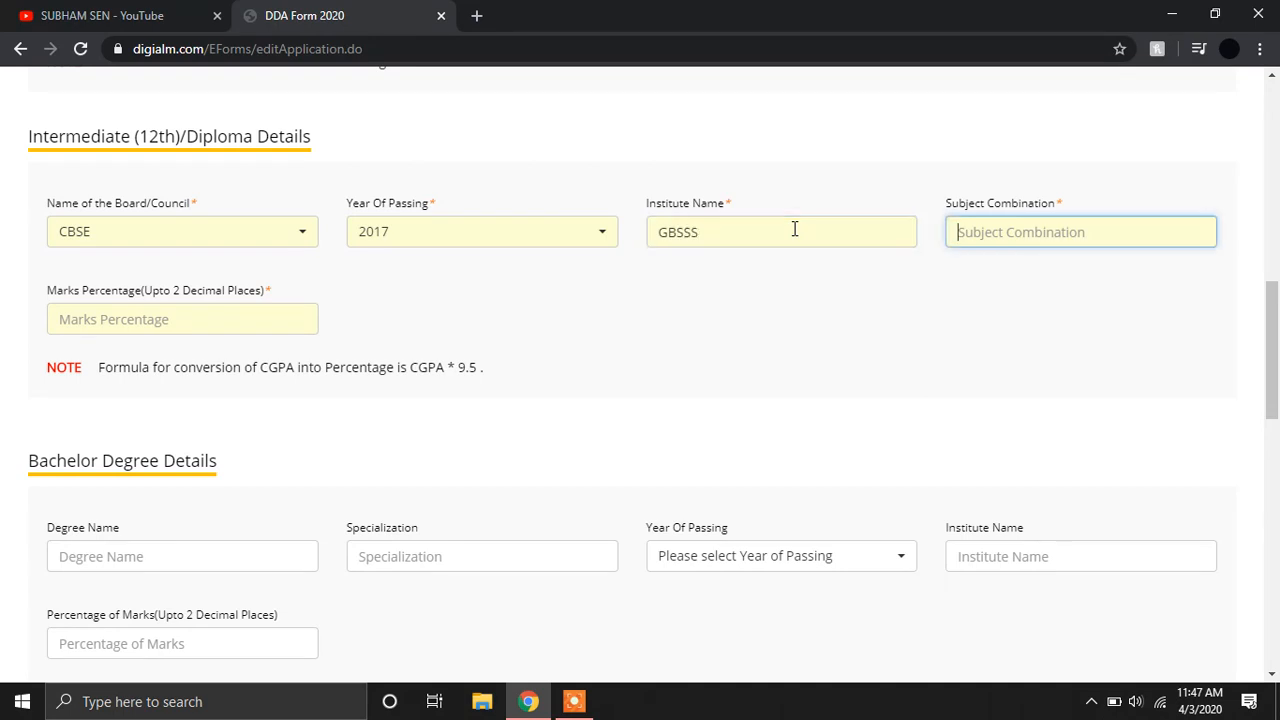
{"action": "type", "text": "A"}
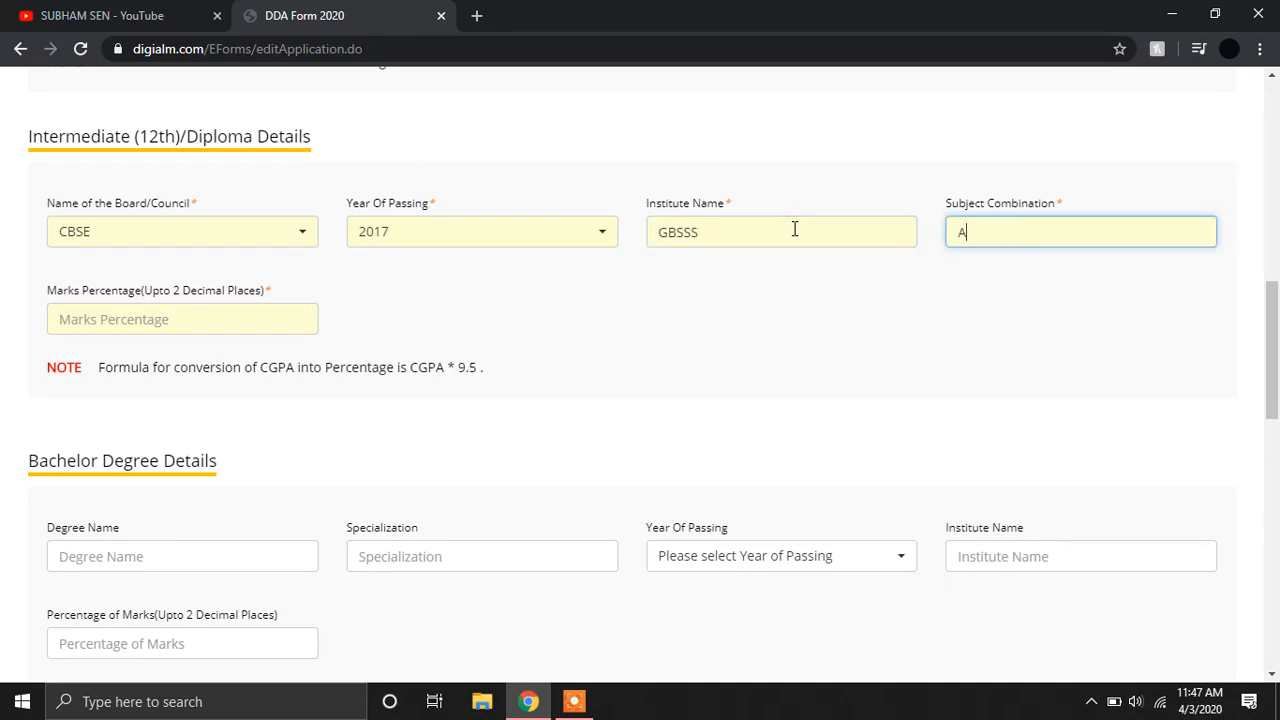
{"action": "key", "text": "BackSpace"}
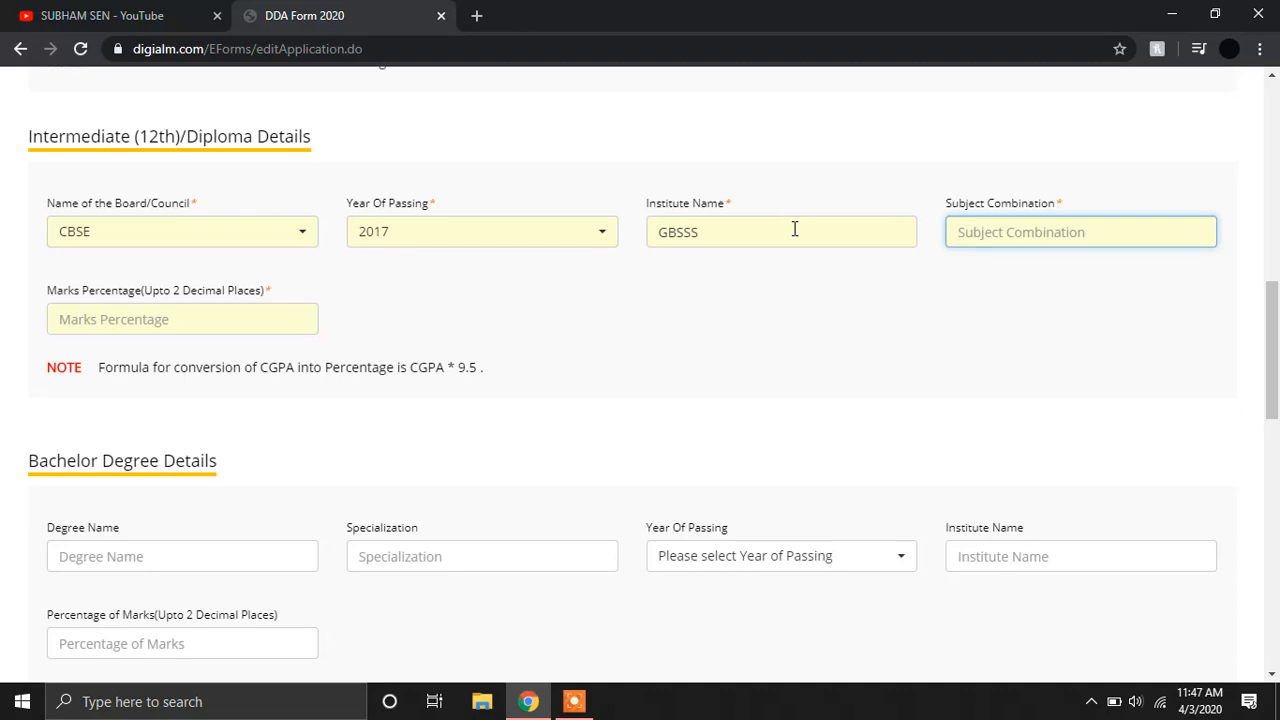
{"action": "type", "text": "ARTS"}
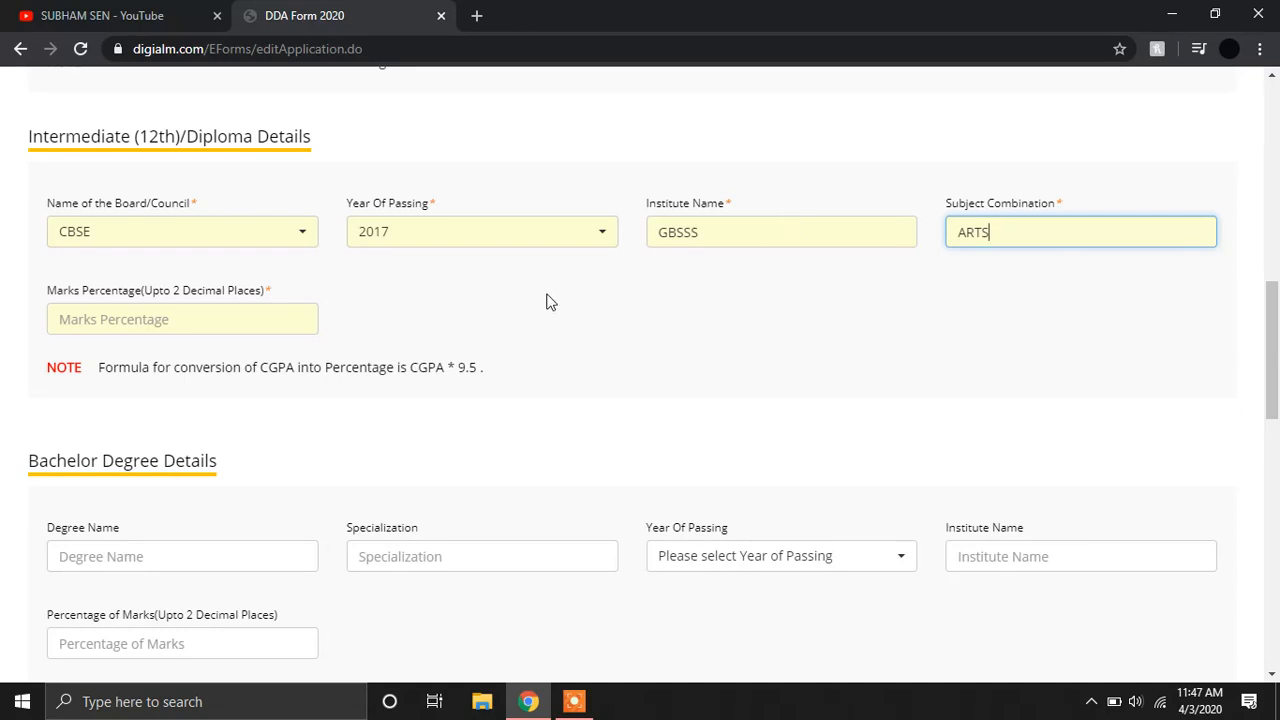
{"action": "left_click", "coordinate": [268, 320]}
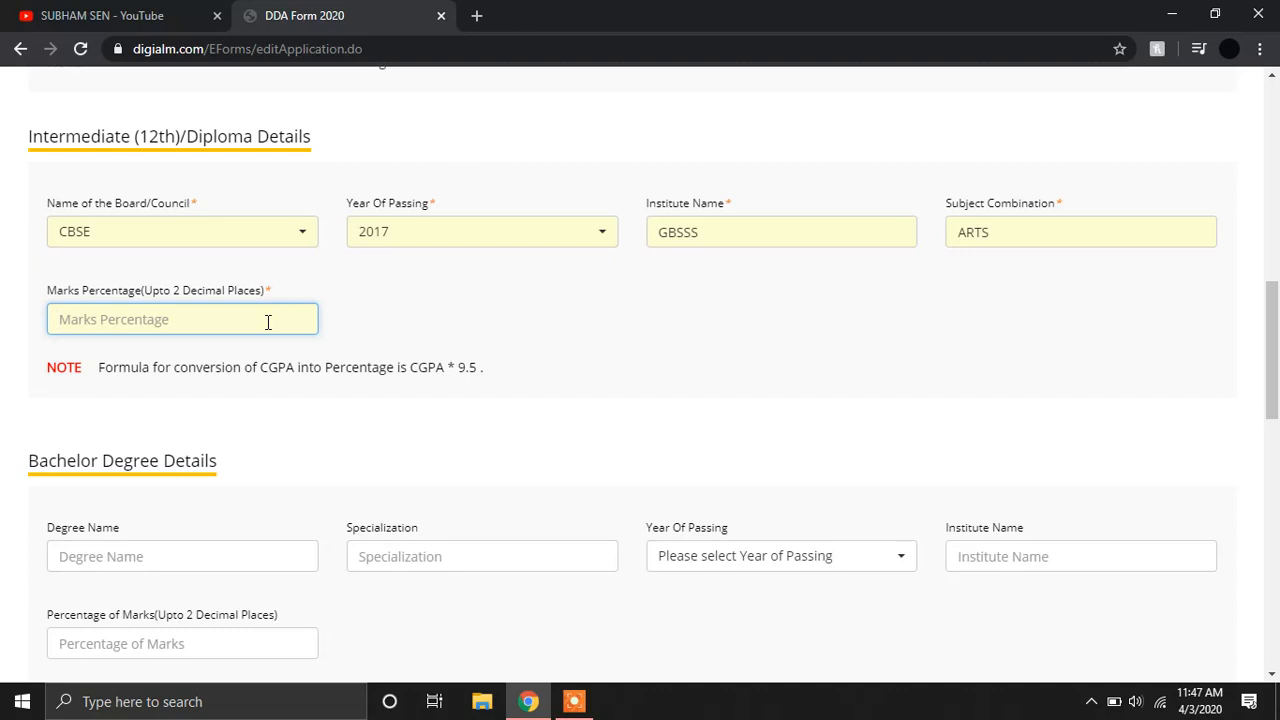
{"action": "type", "text": "40"}
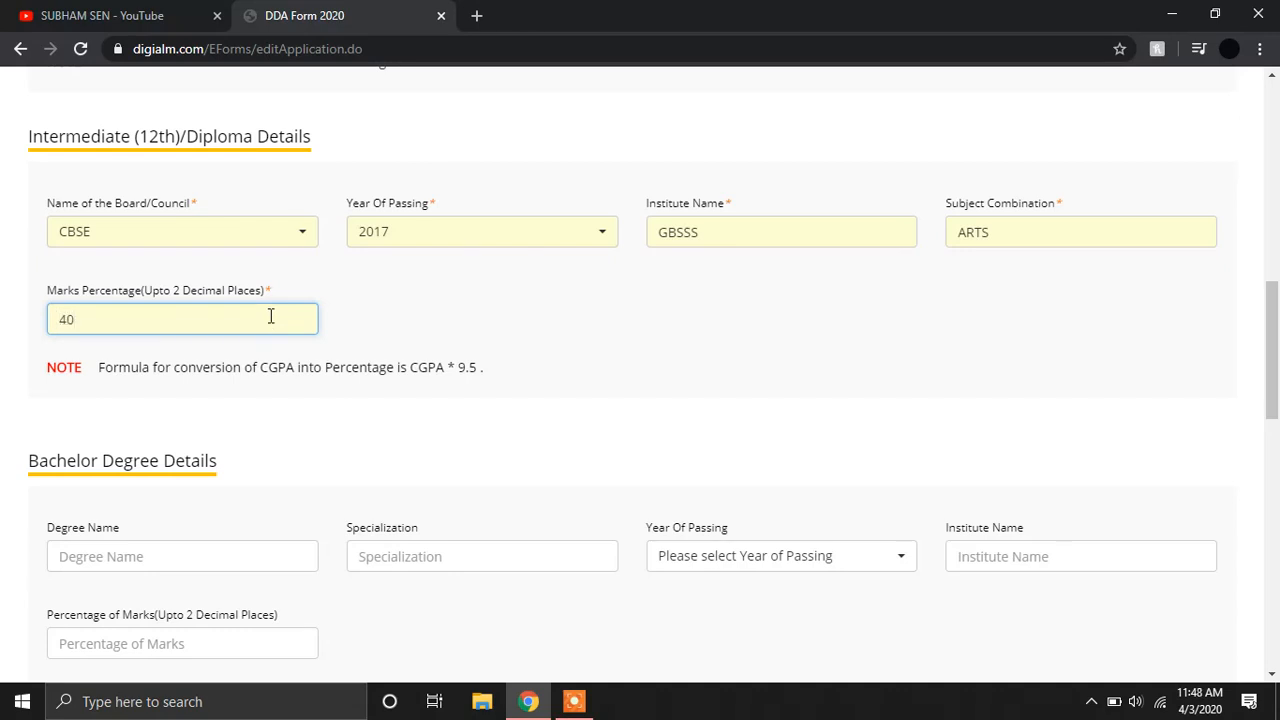
{"action": "type", "text": ".00"}
{"action": "left_click", "coordinate": [431, 234]}
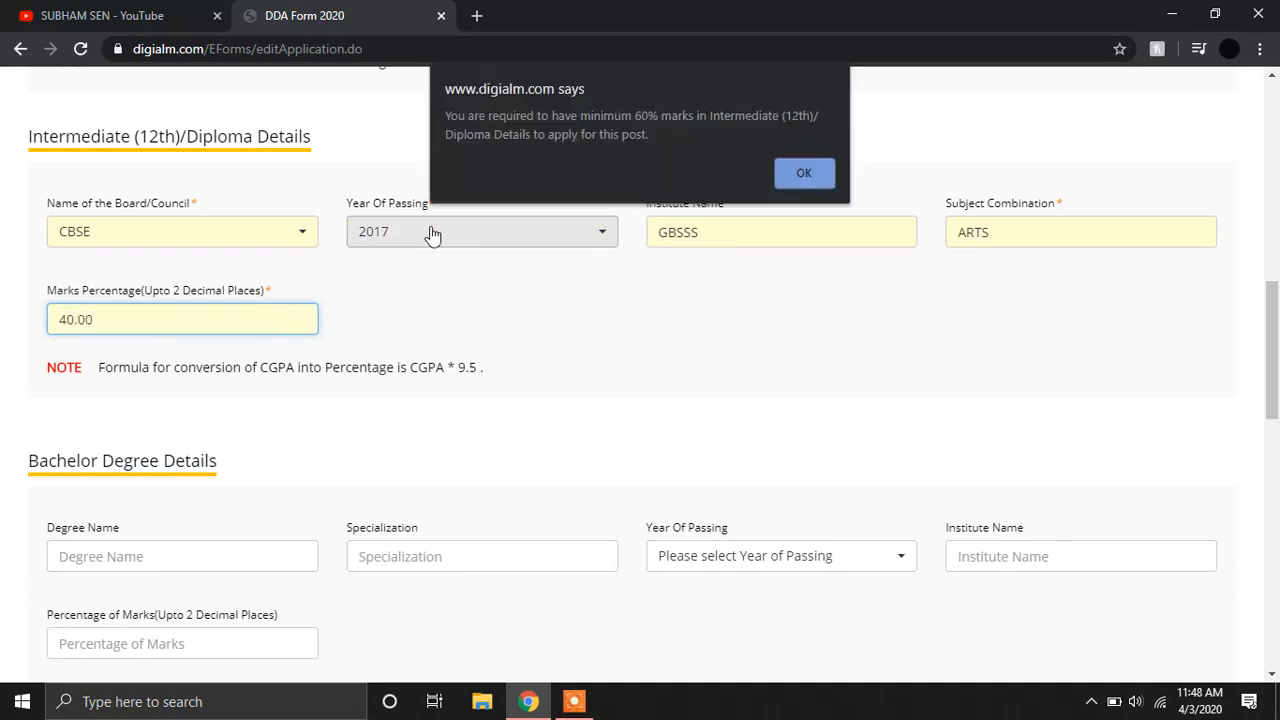
Dismiss the minimum-60% warning and change the 12th marks percentage to 90.00.
{"action": "left_click", "coordinate": [807, 182]}
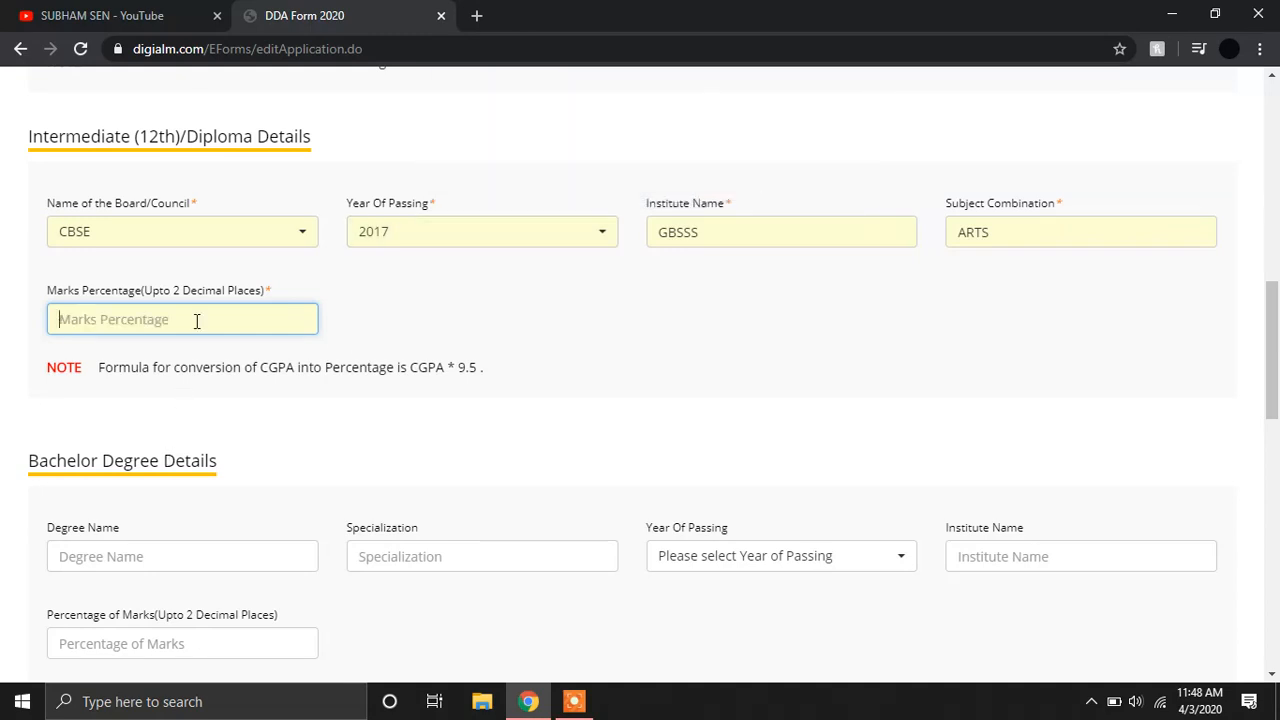
{"action": "type", "text": "6"}
{"action": "key", "text": "BackSpace"}
{"action": "type", "text": "9"}
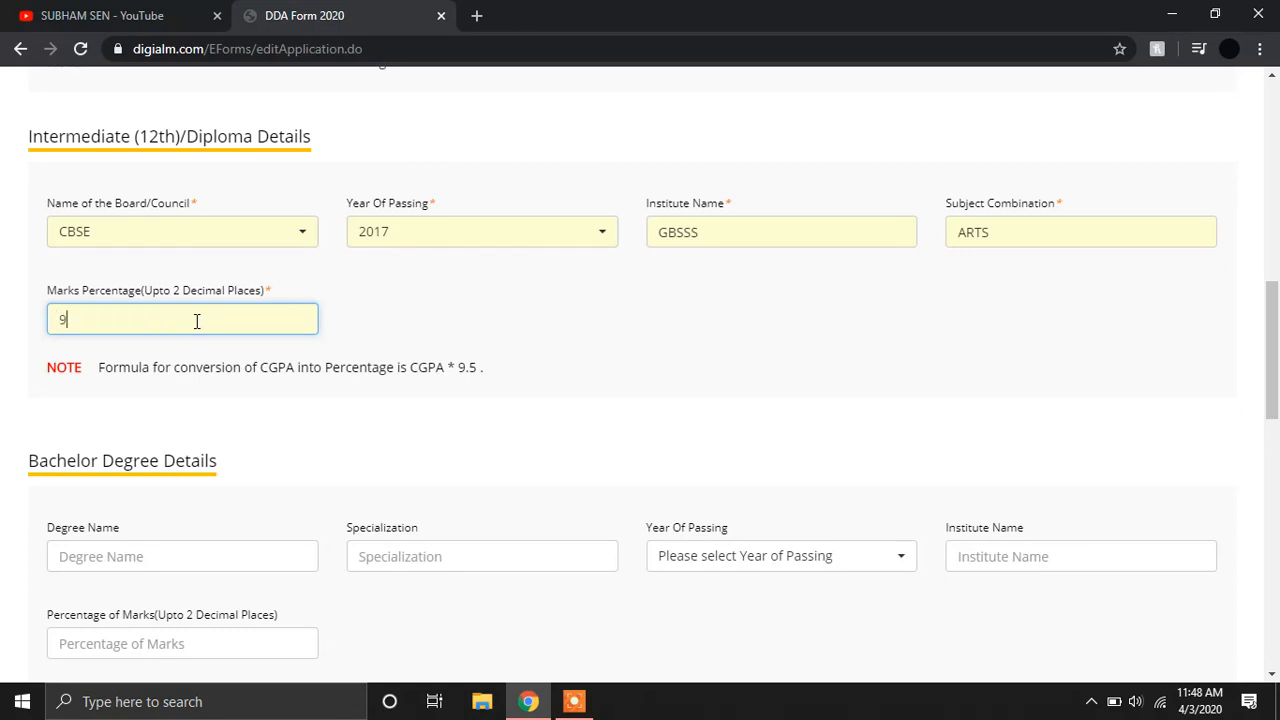
{"action": "type", "text": "0.00"}
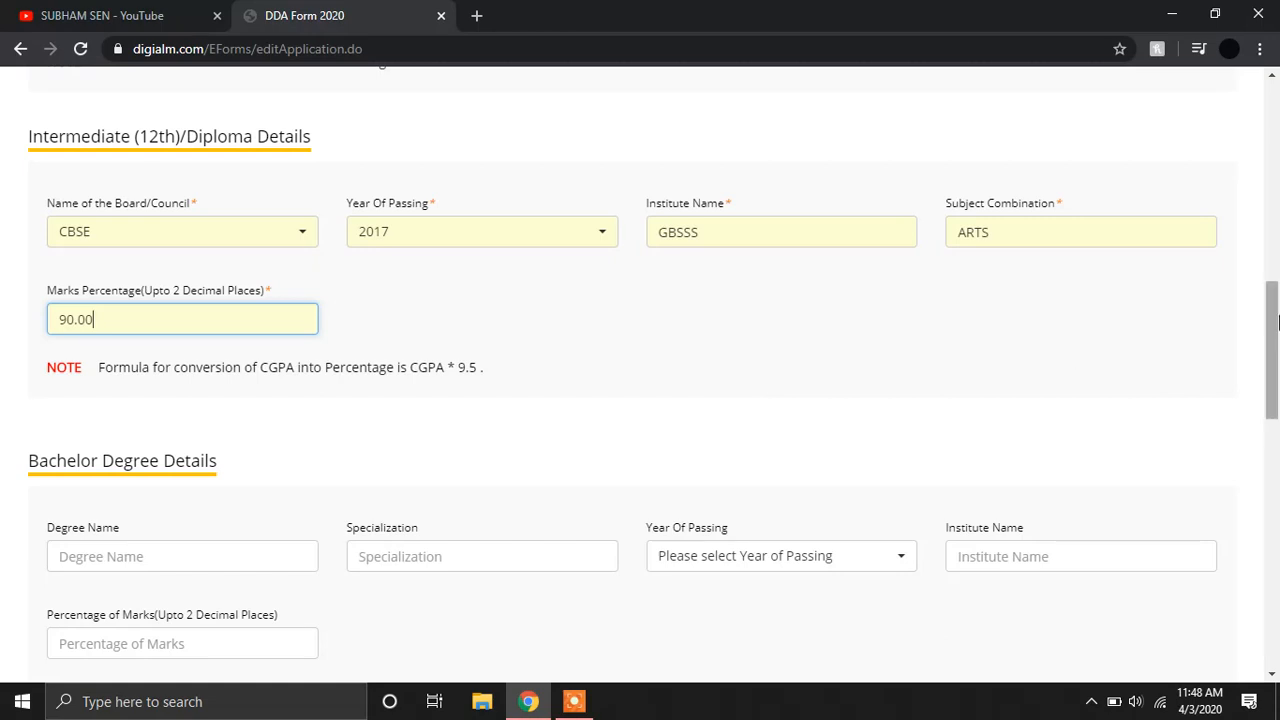
{"action": "scroll", "coordinate": [1278, 345], "scroll_direction": "down", "scroll_amount": 1}
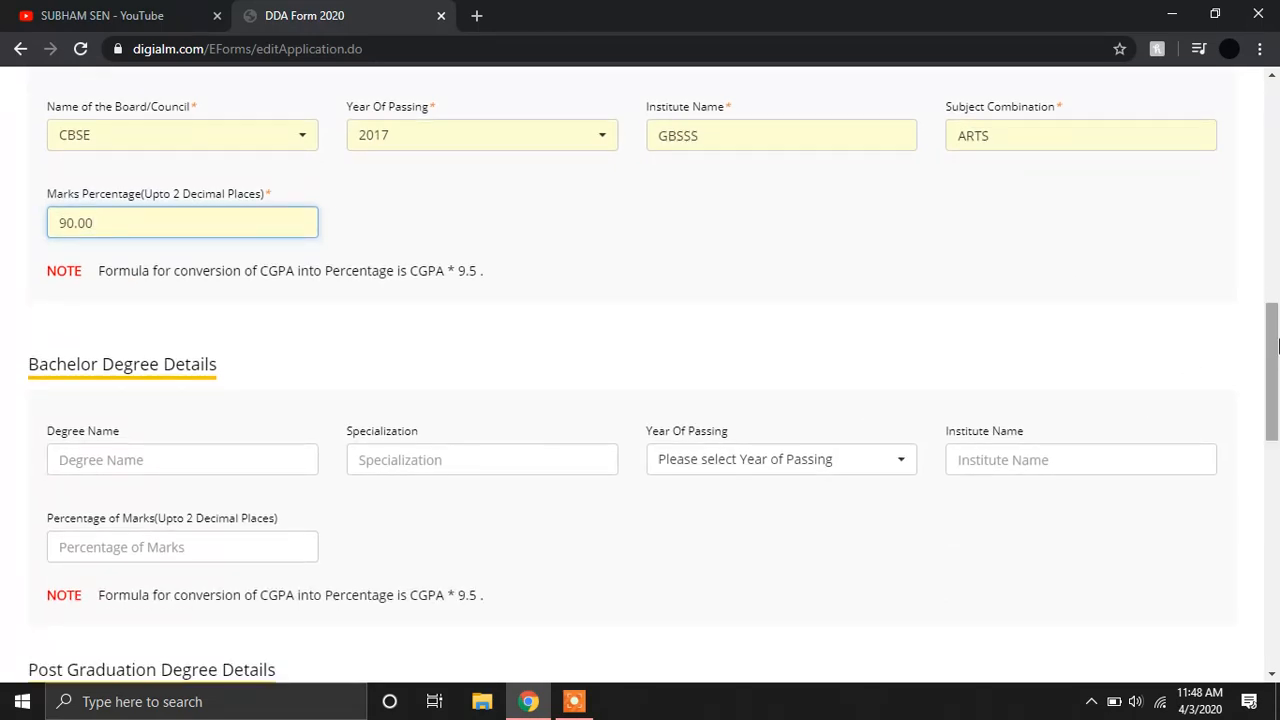
{"action": "scroll", "coordinate": [1258, 426], "scroll_direction": "down", "scroll_amount": 3}
{"action": "scroll", "coordinate": [1256, 440], "scroll_direction": "down", "scroll_amount": 2}
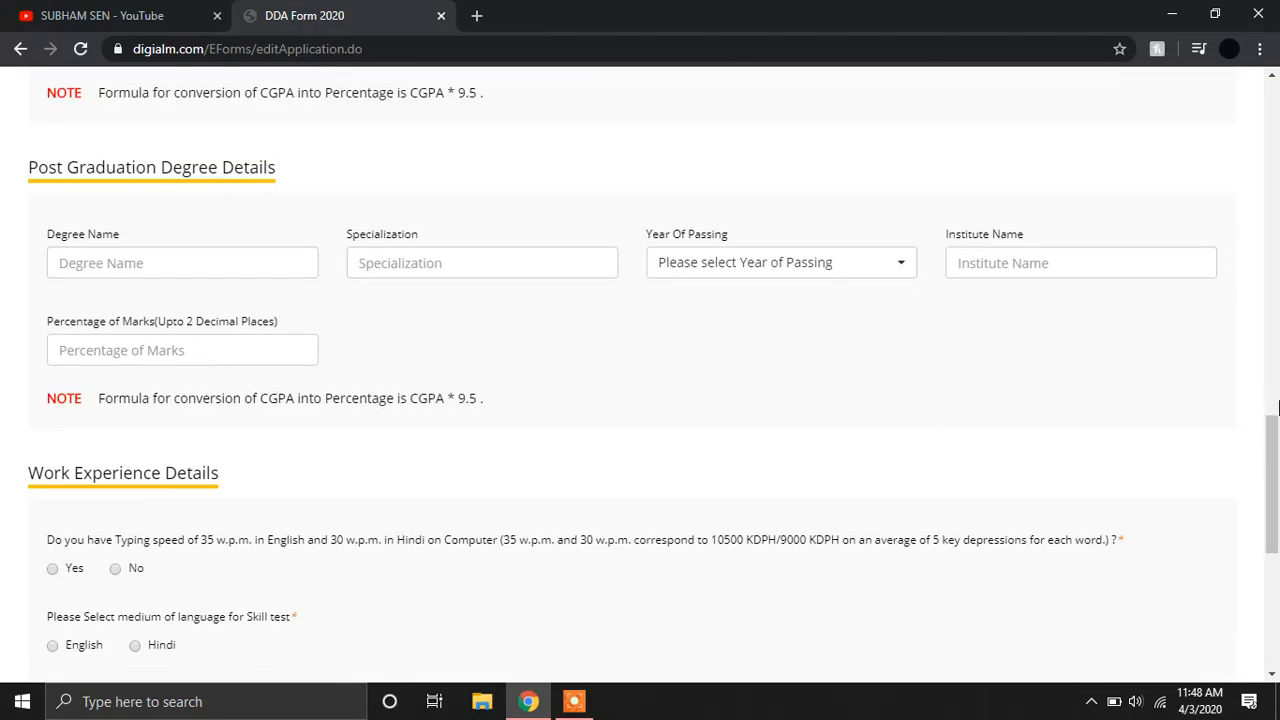
Choose English as the skill-test language and save to reach the Declaration.
{"action": "scroll", "coordinate": [1270, 420], "scroll_direction": "down", "scroll_amount": 2}
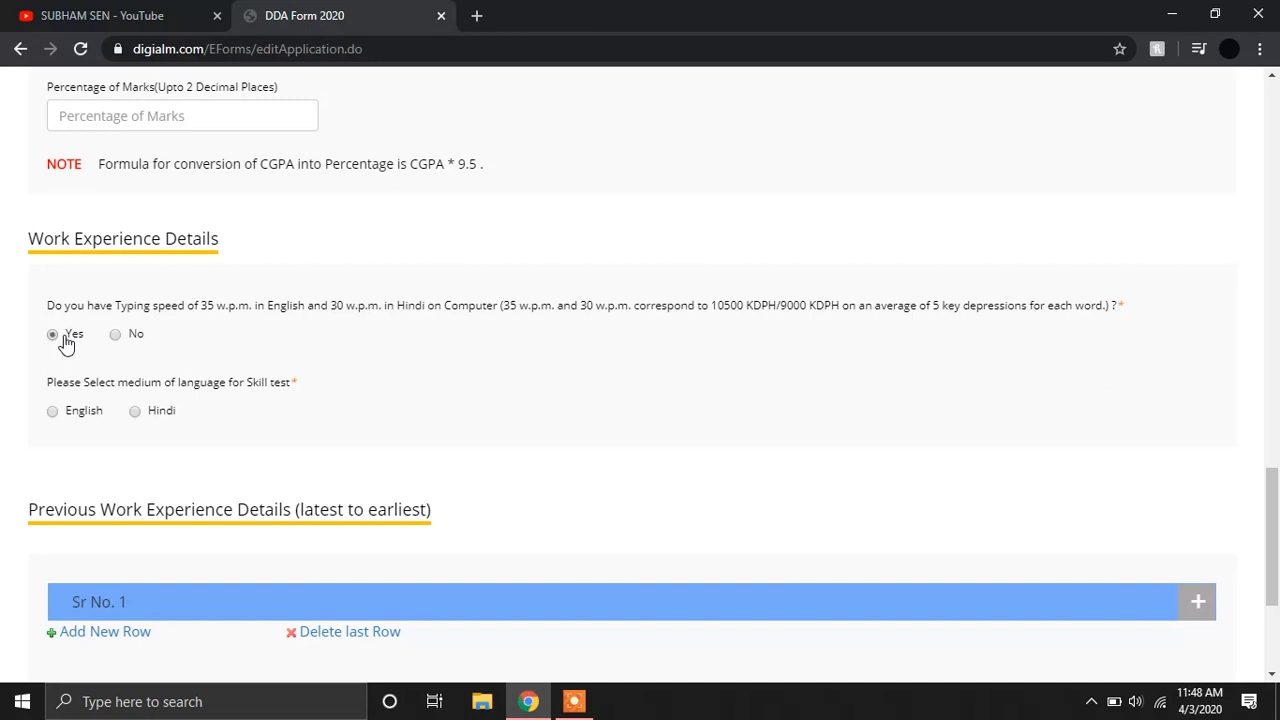
{"action": "left_click", "coordinate": [55, 415]}
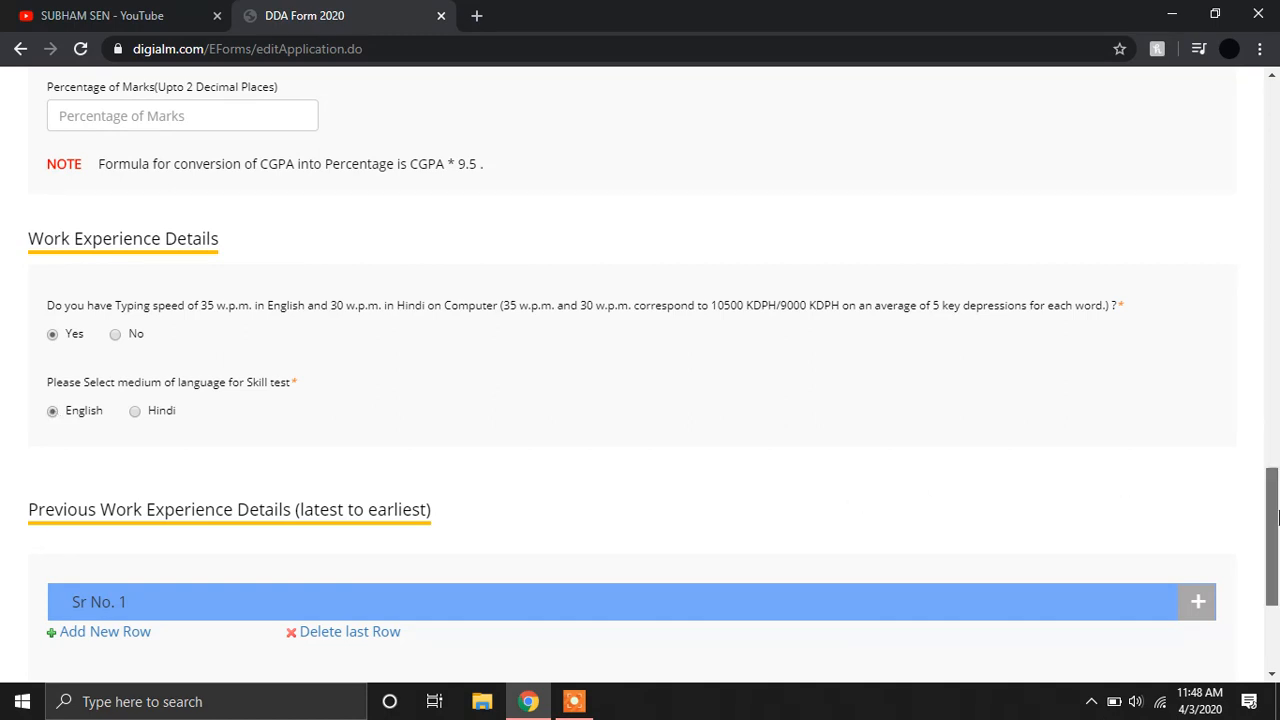
{"action": "left_click_drag", "start_coordinate": [1274, 545], "coordinate": [1276, 610]}
{"action": "left_click", "coordinate": [1166, 600]}
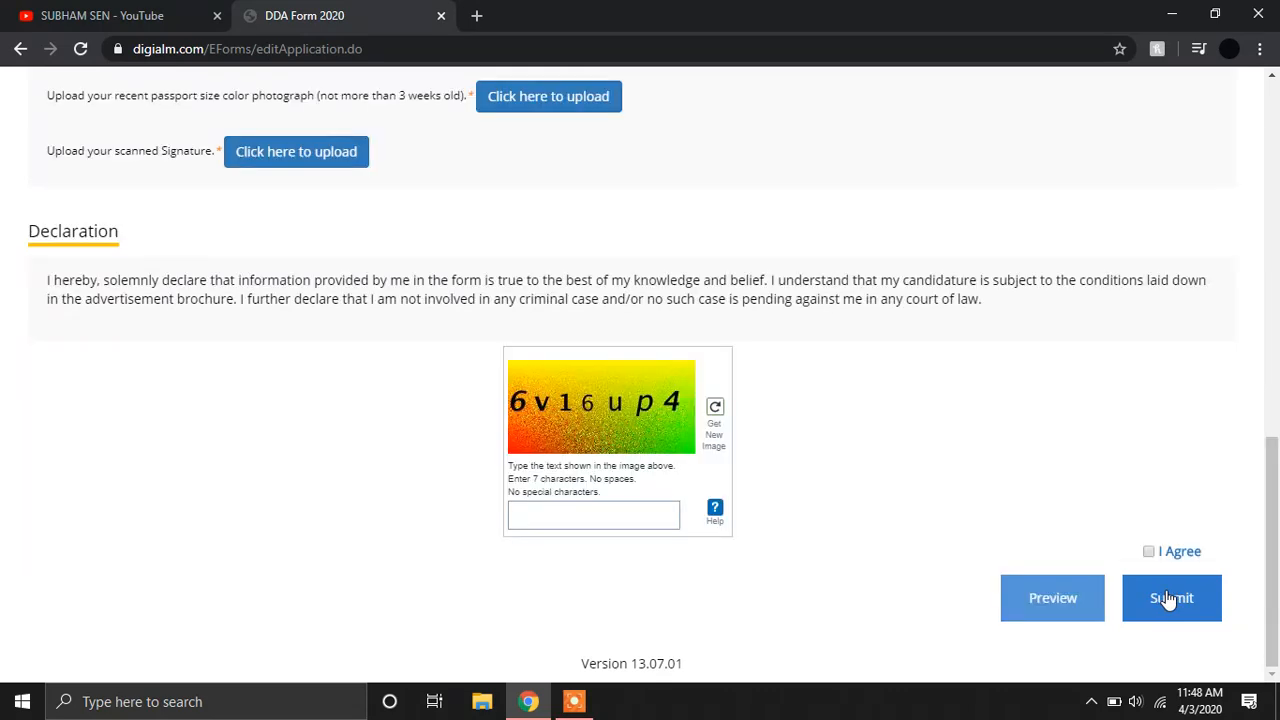
Close the Data Saved Successfully alert and review the total fee of 0, photo/signature uploads, declaration and captcha.
{"action": "left_click", "coordinate": [817, 153]}
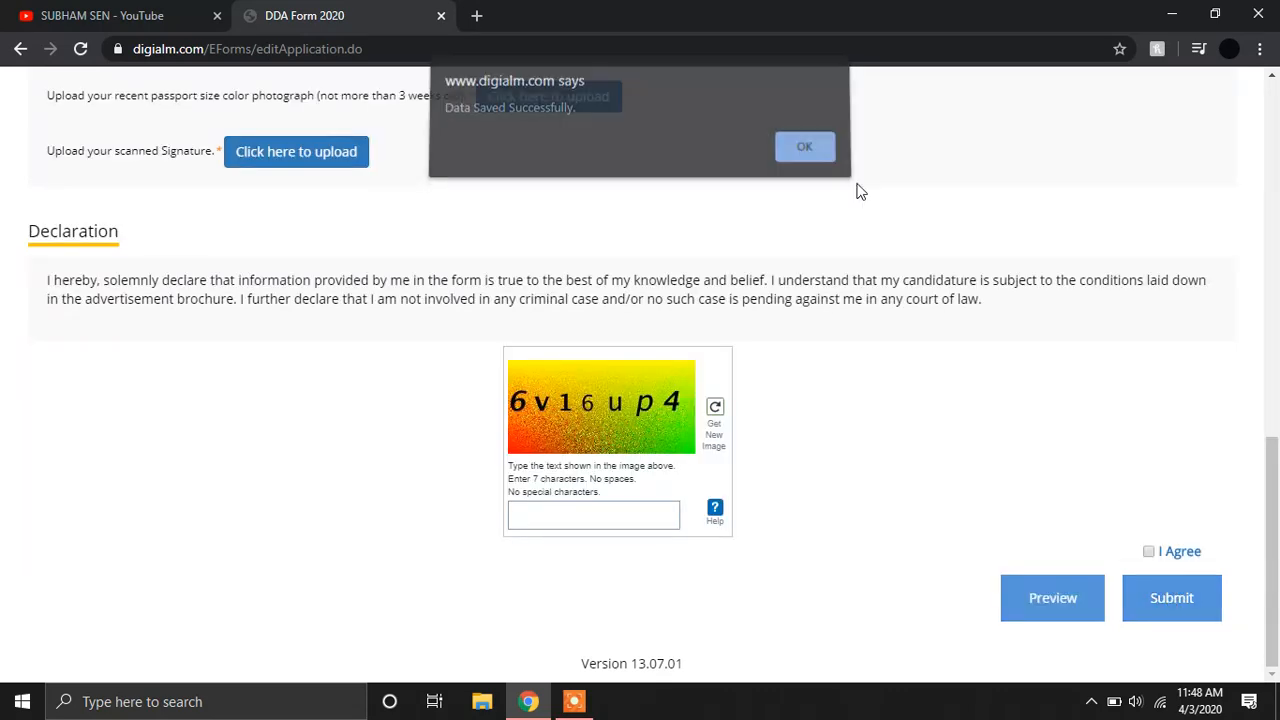
{"action": "left_click_drag", "start_coordinate": [1276, 437], "coordinate": [1268, 320]}
{"action": "left_click_drag", "start_coordinate": [1262, 249], "coordinate": [1230, 256]}
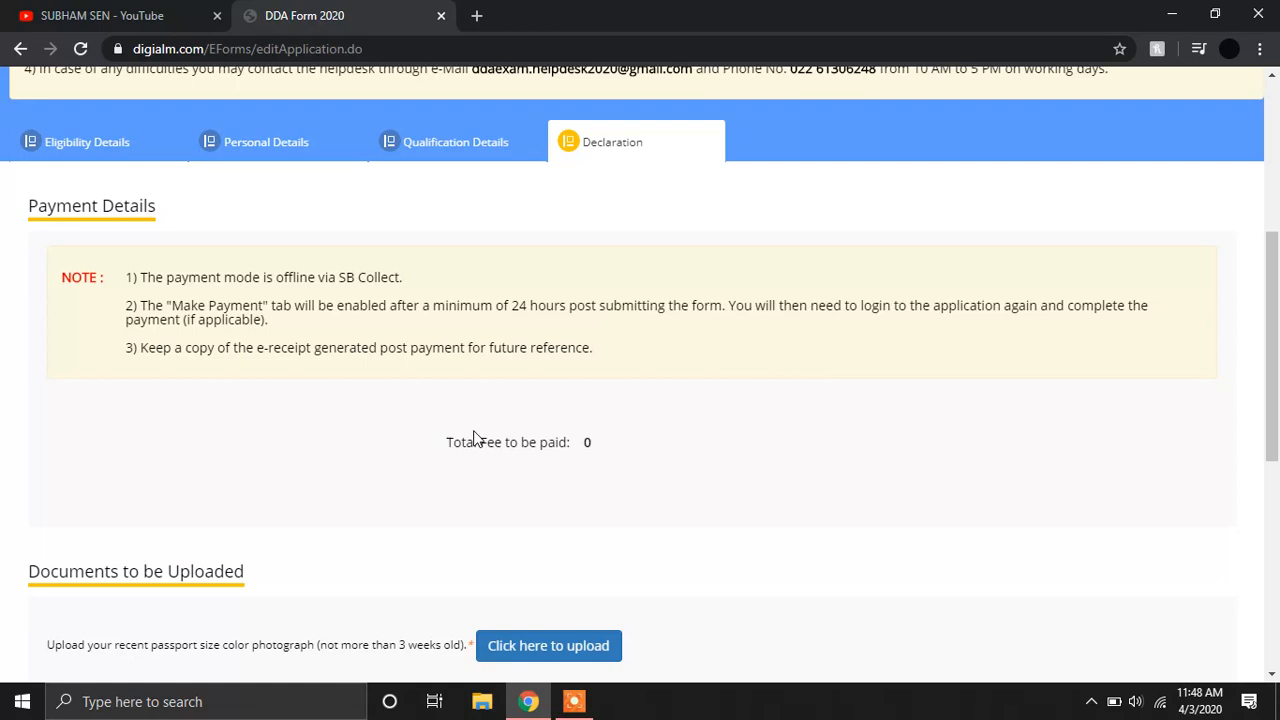
{"action": "scroll", "coordinate": [1278, 370], "scroll_direction": "down", "scroll_amount": 1}
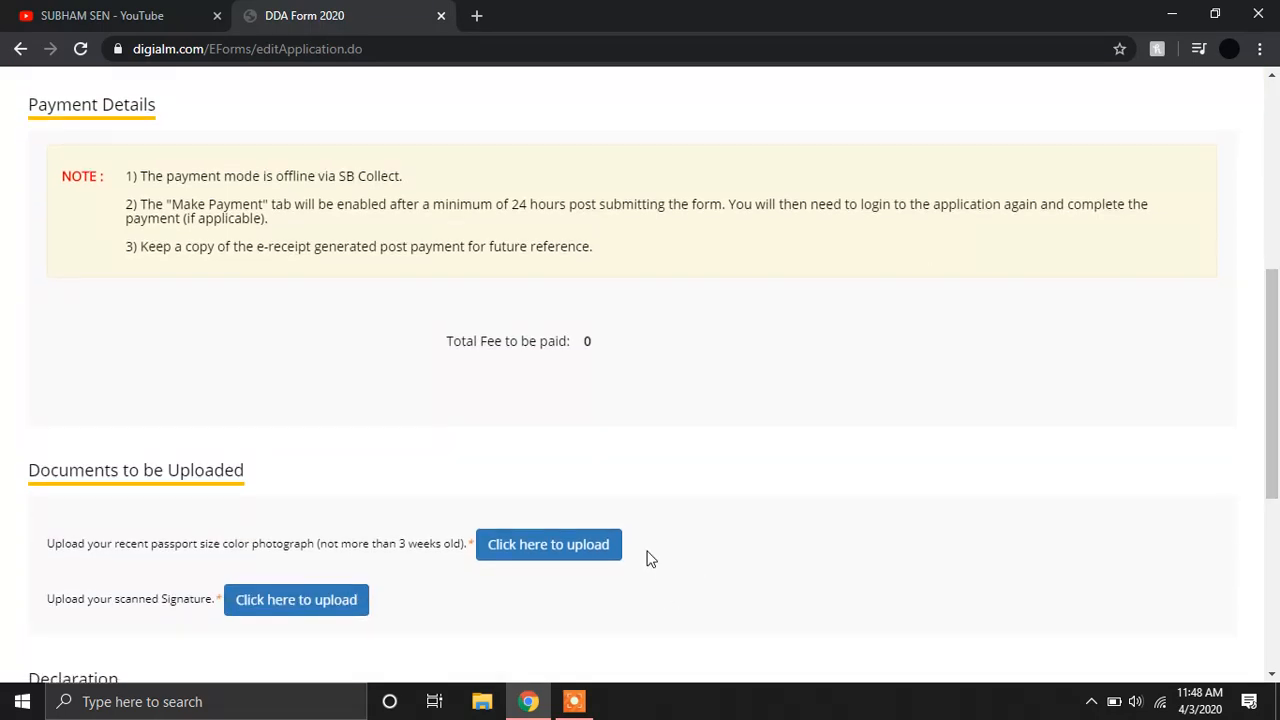
{"action": "scroll", "coordinate": [1276, 468], "scroll_direction": "down", "scroll_amount": 3}
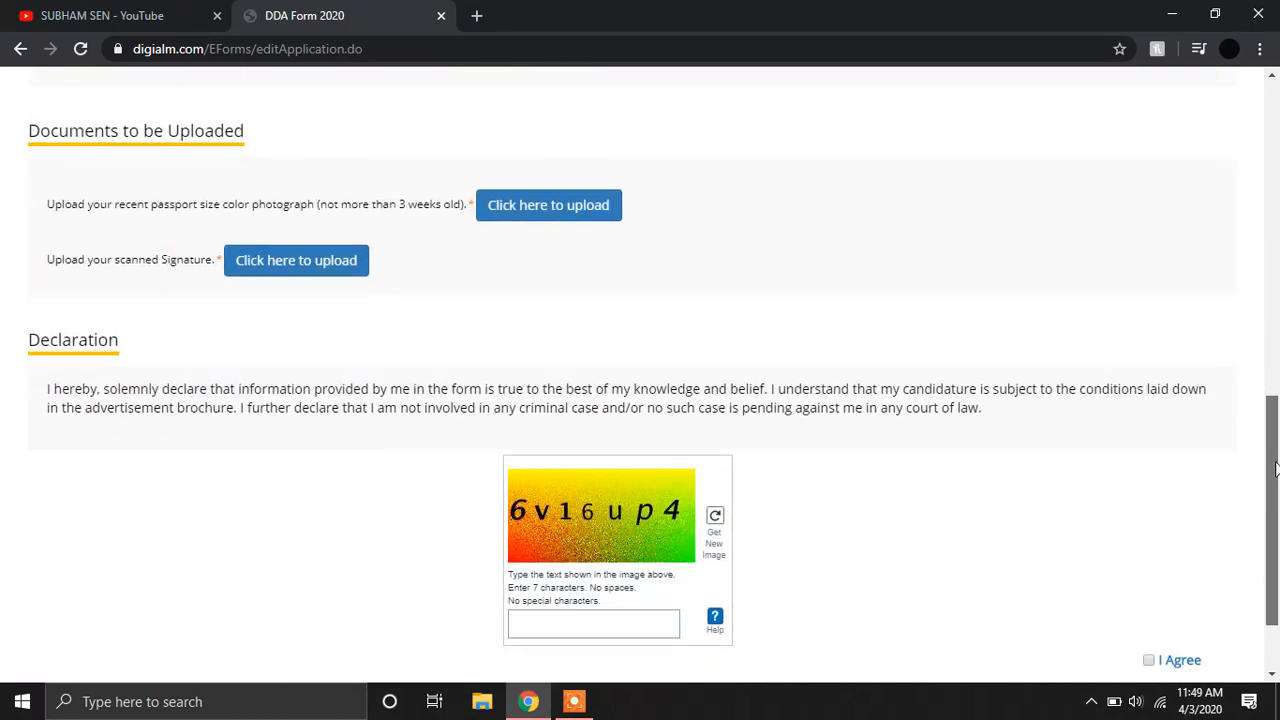
{"action": "scroll", "coordinate": [1276, 468], "scroll_direction": "down", "scroll_amount": 1}
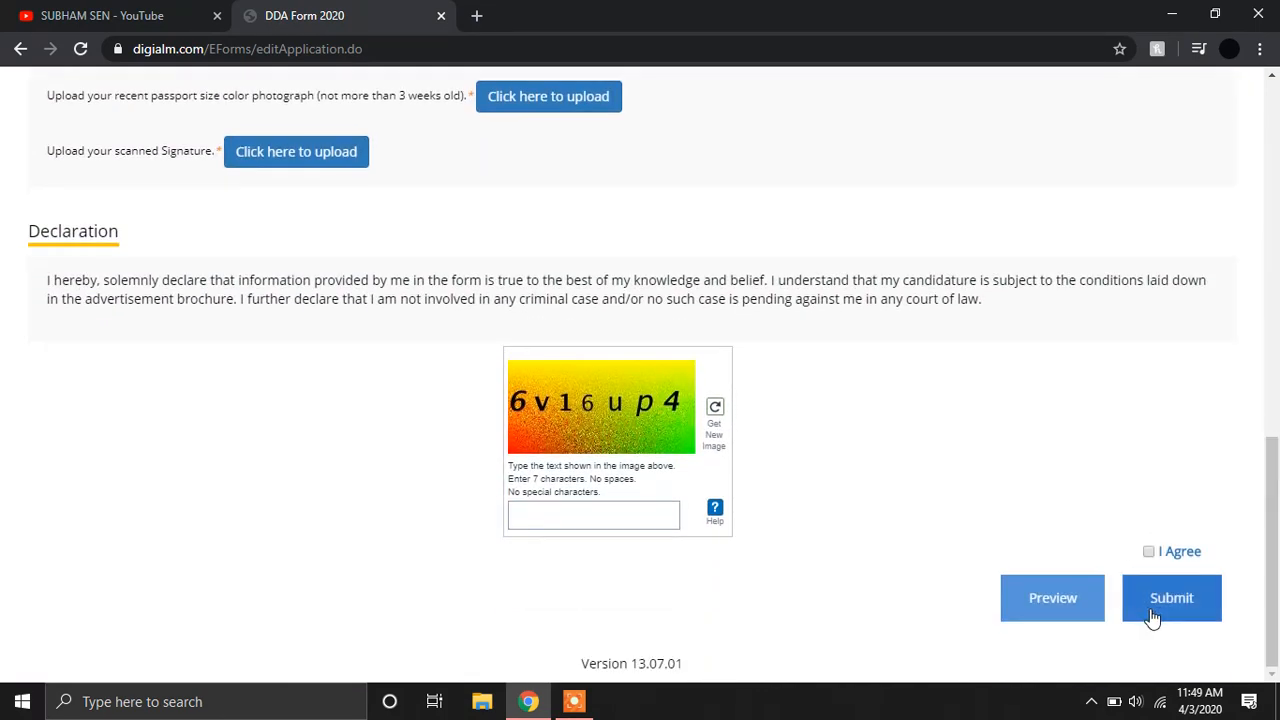